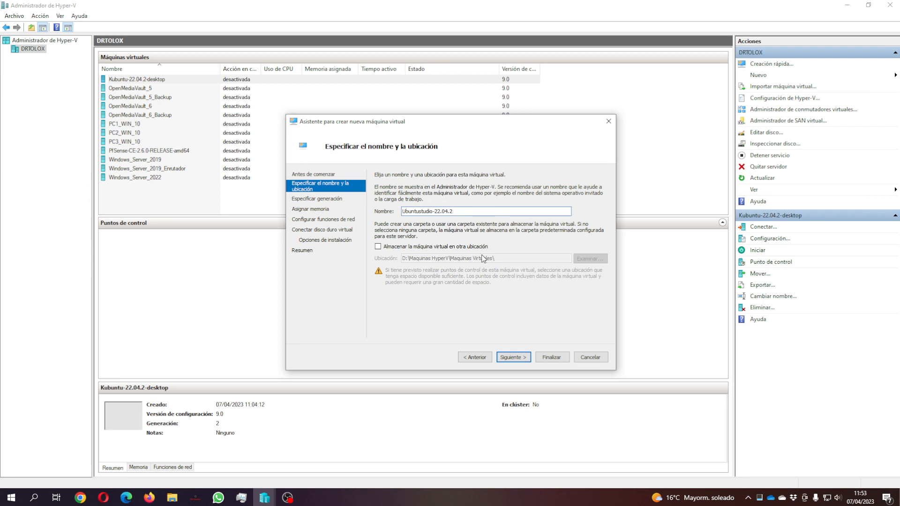
Step: Correct the VM name to Ubuntu-Studio-22.04.2 with a capital S and hyphen
{"action": "left_click", "coordinate": [420, 211]}
{"action": "key", "text": "BackSpace"}
{"action": "type", "text": "S"}
{"action": "left_click", "coordinate": [420, 212]}
{"action": "type", "text": "-"}
{"action": "left_click", "coordinate": [516, 357]}
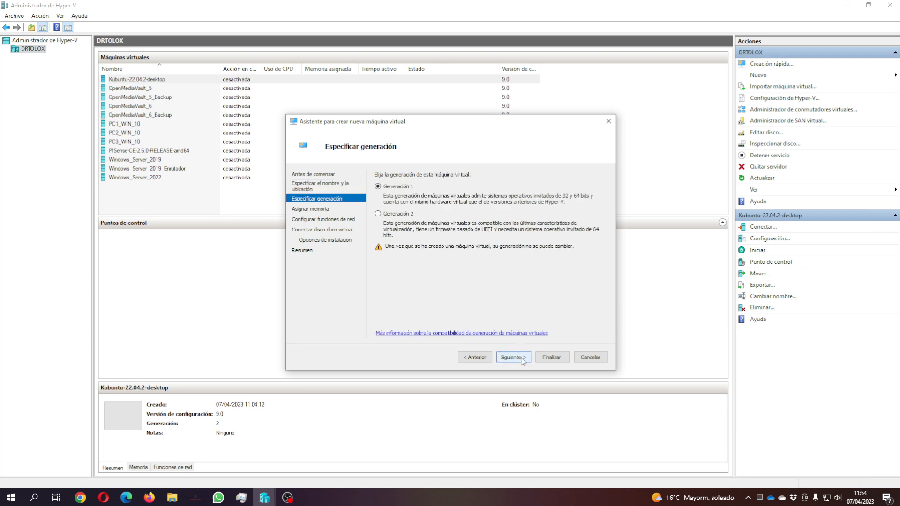
Step: Choose Generation 2, 4096 MB startup memory and the Conmutador Externo network switch
{"action": "left_click", "coordinate": [377, 213]}
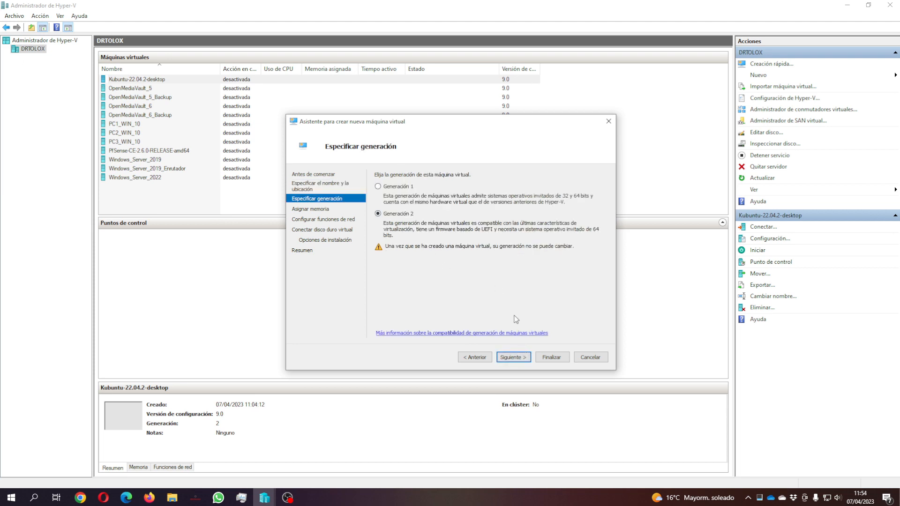
{"action": "left_click", "coordinate": [513, 357]}
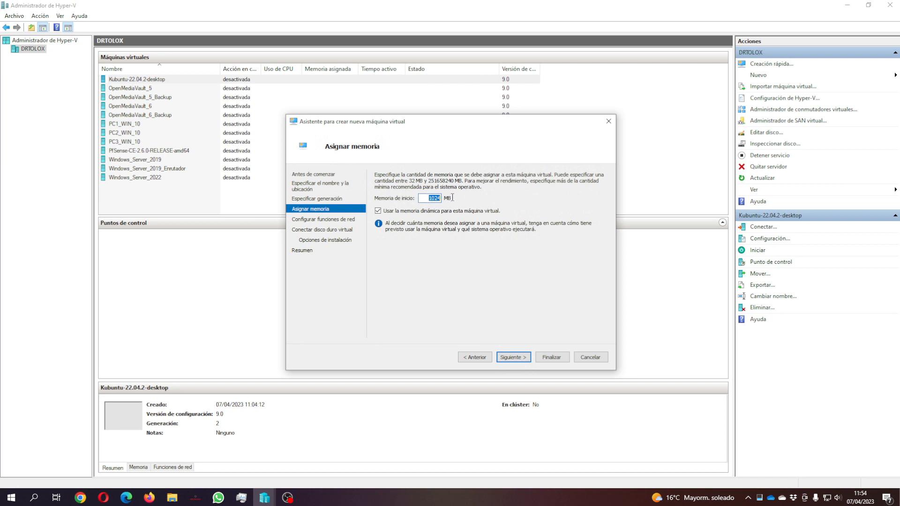
{"action": "type", "text": "4096"}
{"action": "left_click", "coordinate": [513, 357]}
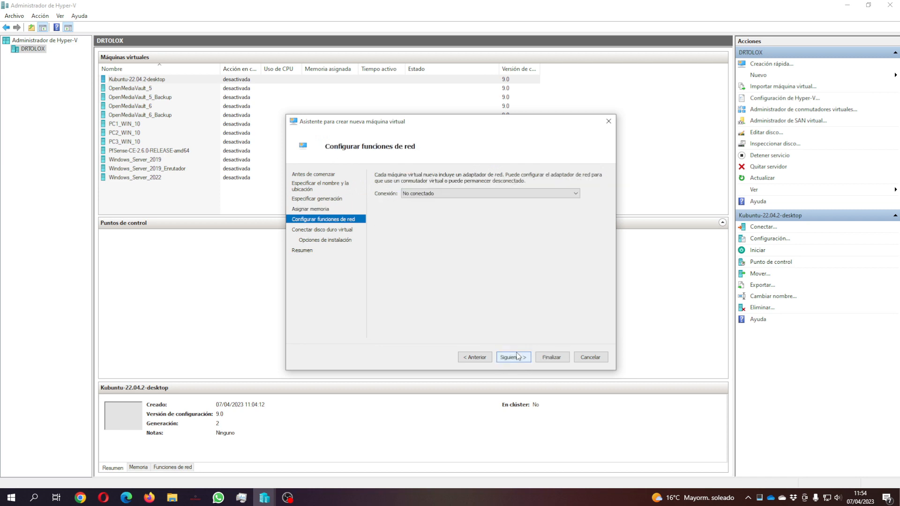
{"action": "left_click", "coordinate": [478, 193]}
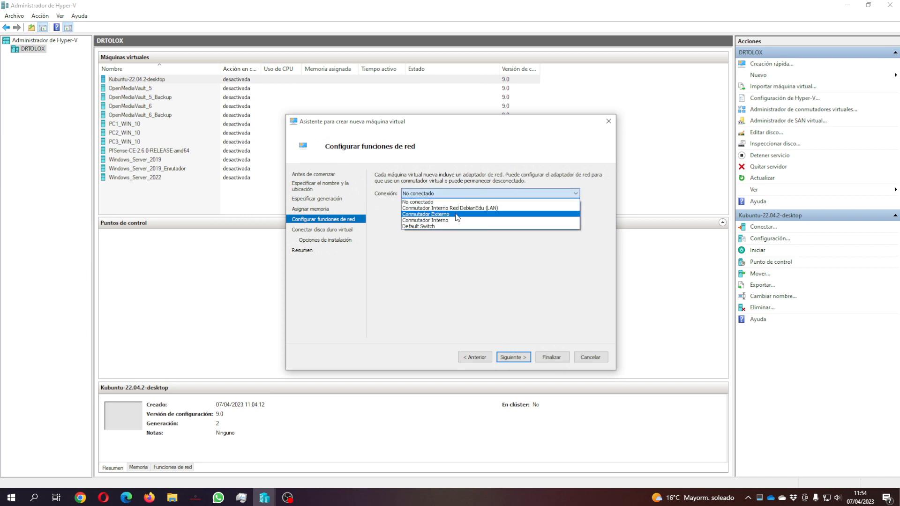
{"action": "left_click", "coordinate": [457, 215]}
{"action": "left_click", "coordinate": [513, 357]}
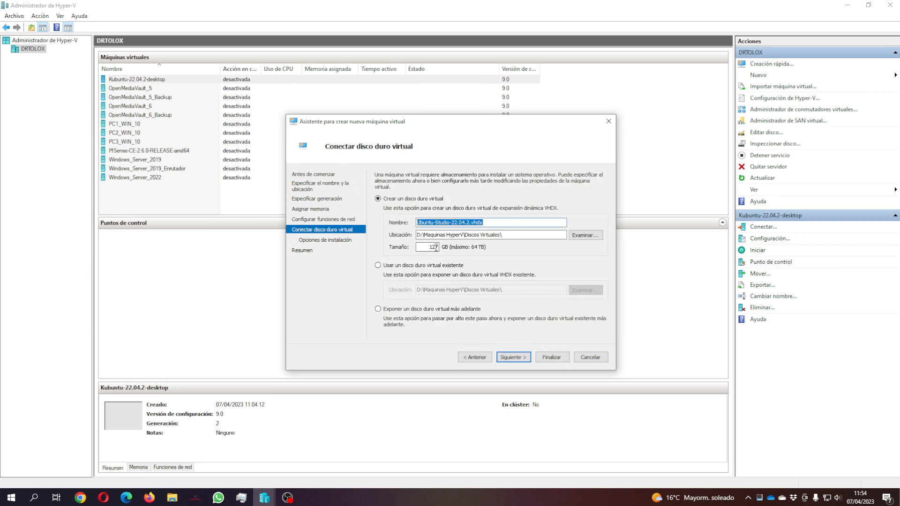
Step: Set the virtual hard disk size to 50 GB
{"action": "double_click", "coordinate": [435, 247]}
{"action": "type", "text": "50"}
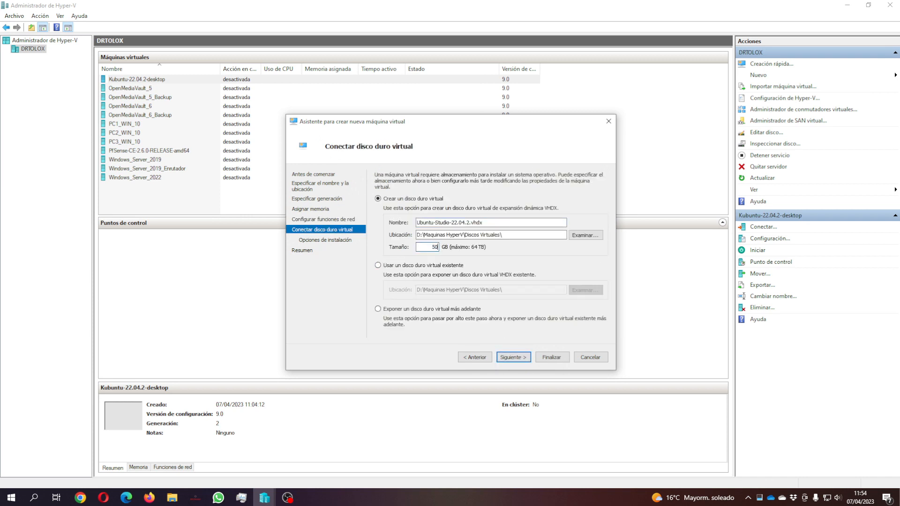
{"action": "left_click", "coordinate": [513, 357]}
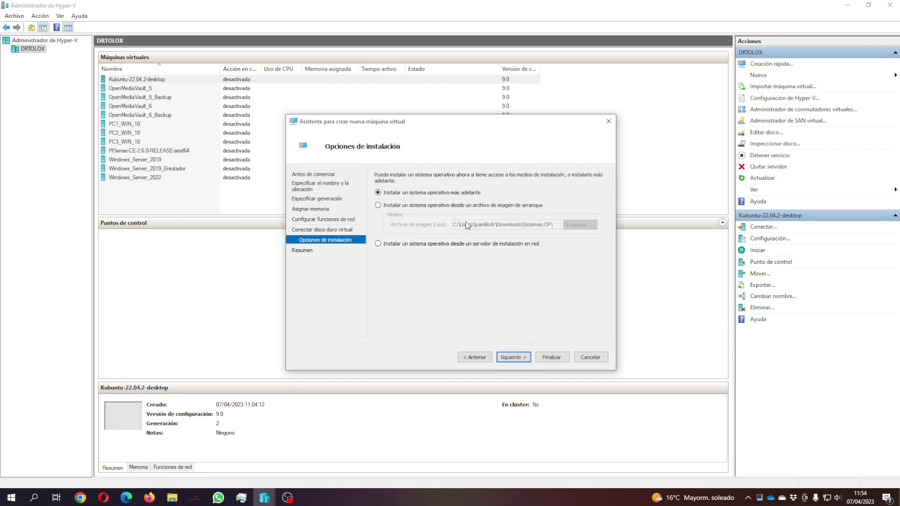
Step: Use ubuntustudio-22.04.2-dvd-amd64.iso as the boot image and finish the wizard
{"action": "left_click", "coordinate": [471, 206]}
{"action": "left_click", "coordinate": [580, 224]}
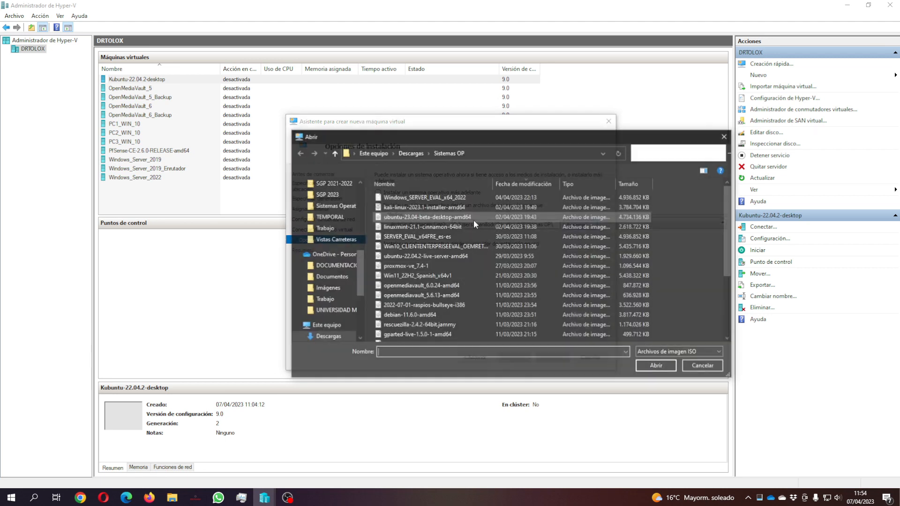
{"action": "left_click", "coordinate": [404, 296]}
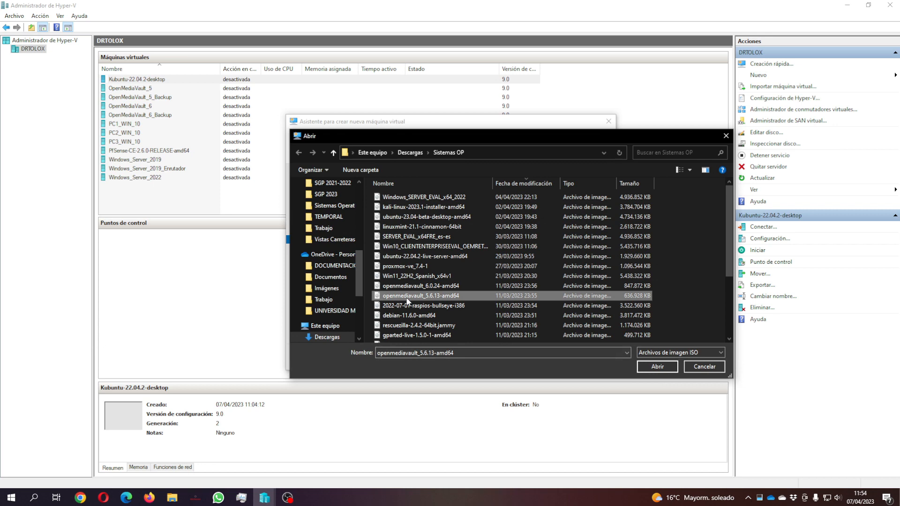
{"action": "left_click", "coordinate": [407, 257]}
{"action": "scroll", "coordinate": [407, 285], "scroll_direction": "down", "scroll_amount": 3}
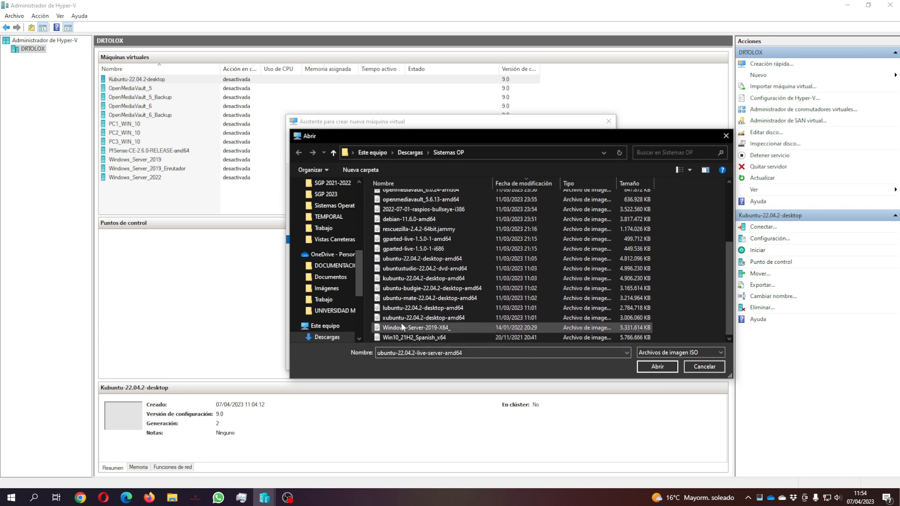
{"action": "left_click", "coordinate": [419, 271]}
{"action": "left_click", "coordinate": [657, 367]}
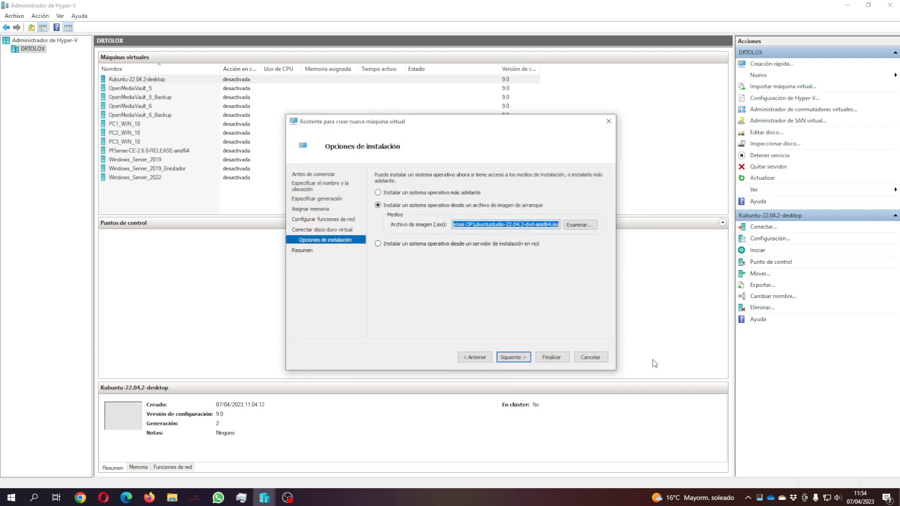
{"action": "left_click", "coordinate": [513, 357]}
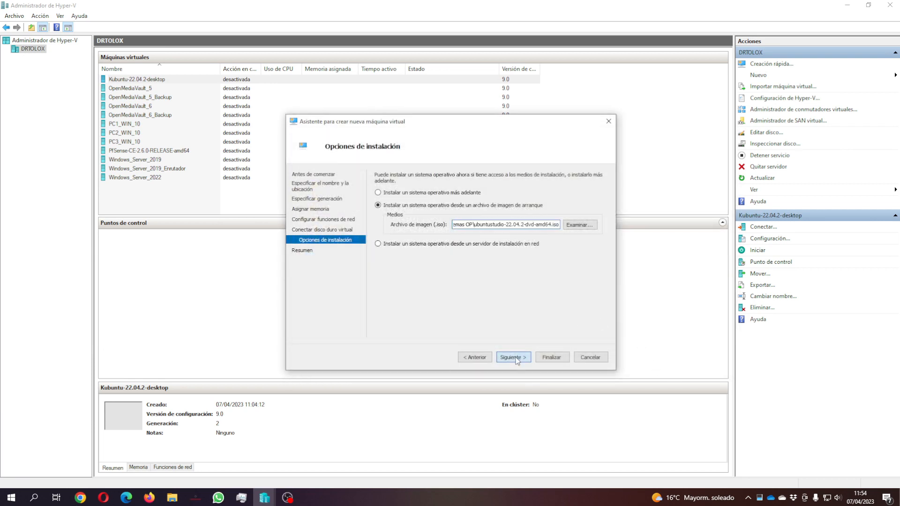
{"action": "left_click", "coordinate": [561, 358]}
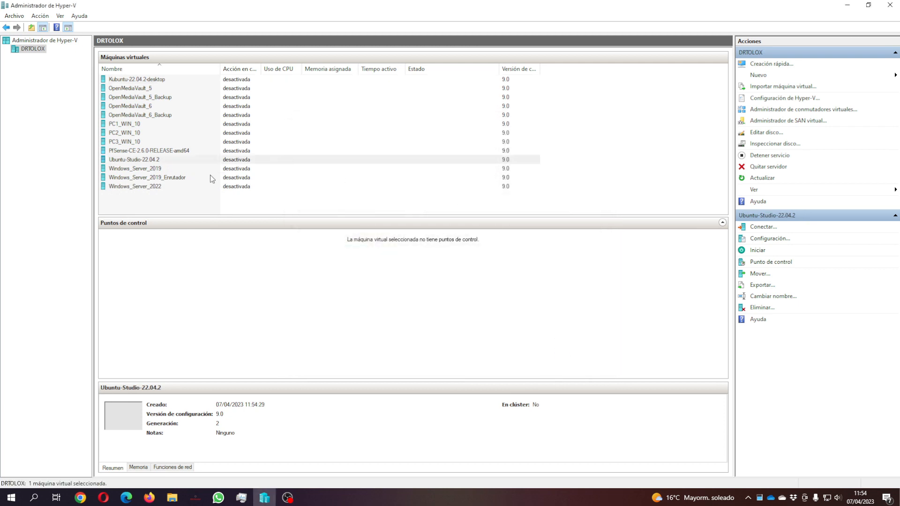
Step: Connect to Ubuntu-Studio-22.04.2, centre its connection window, and open its settings
{"action": "left_click", "coordinate": [159, 162]}
{"action": "double_click", "coordinate": [159, 161]}
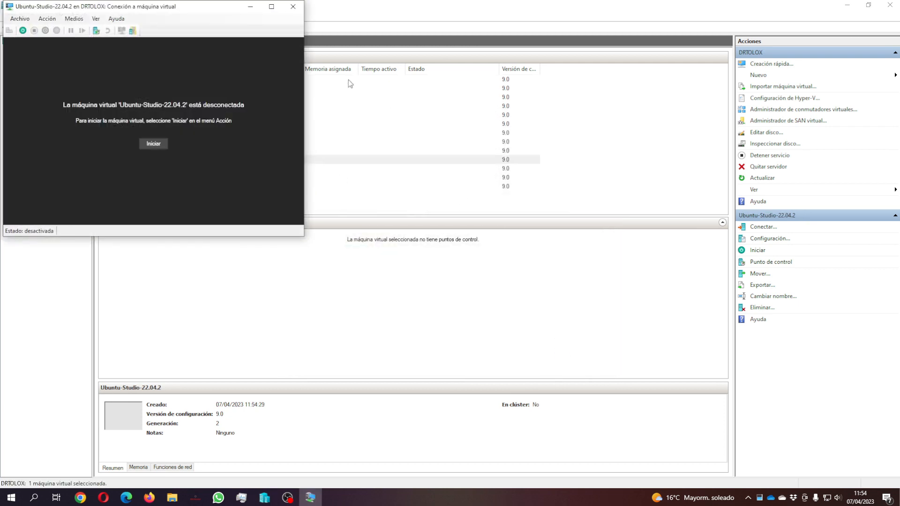
{"action": "left_click_drag", "start_coordinate": [215, 10], "coordinate": [496, 82]}
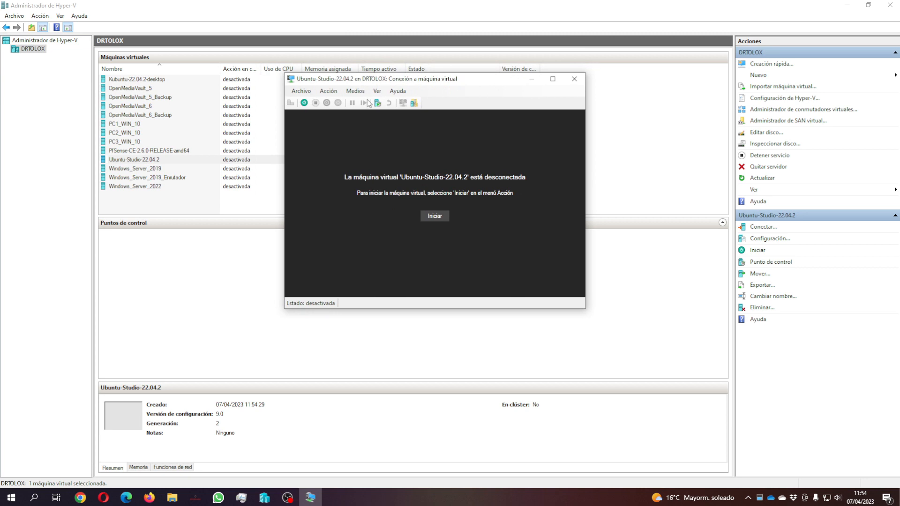
{"action": "left_click", "coordinate": [300, 91]}
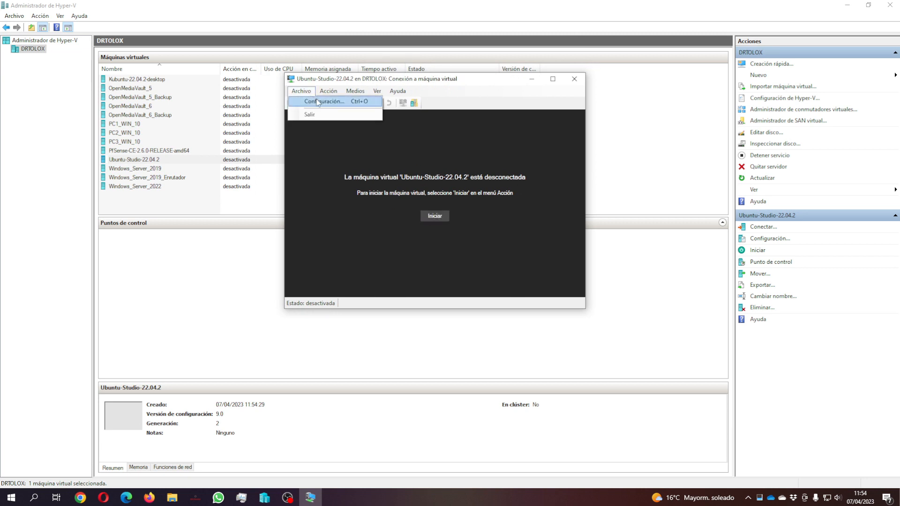
{"action": "left_click", "coordinate": [311, 101]}
Step: Put the network adapter after the hard disk in boot order, disable secure boot, and set 4 processors
{"action": "left_click", "coordinate": [377, 135]}
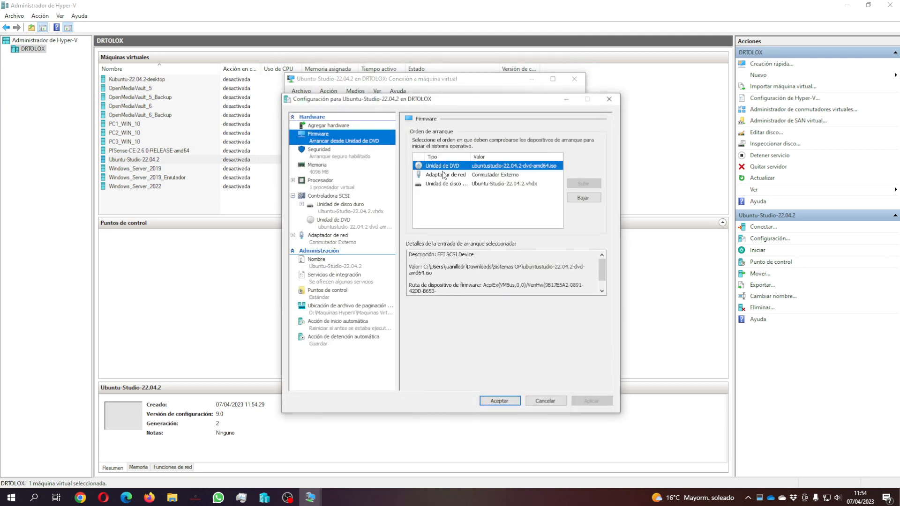
{"action": "left_click", "coordinate": [448, 175]}
{"action": "left_click", "coordinate": [569, 199]}
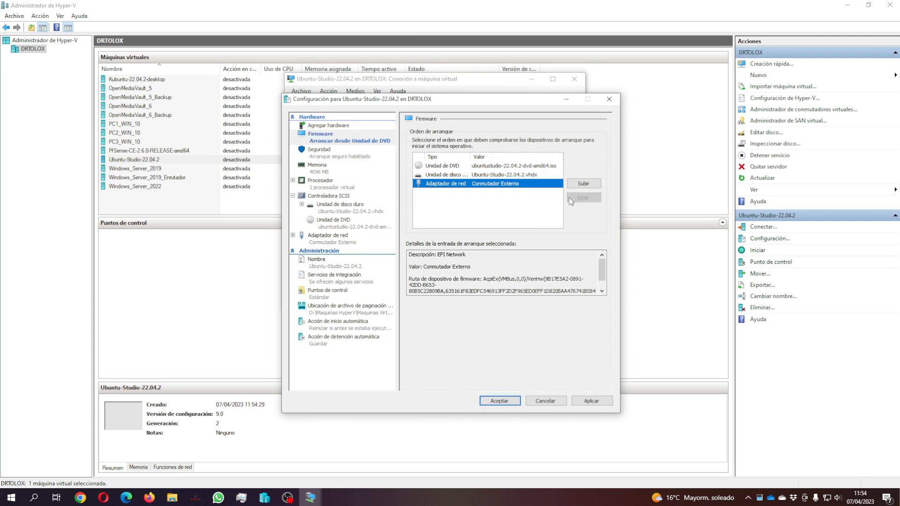
{"action": "left_click", "coordinate": [351, 158]}
{"action": "left_click", "coordinate": [415, 157]}
{"action": "left_click", "coordinate": [348, 167]}
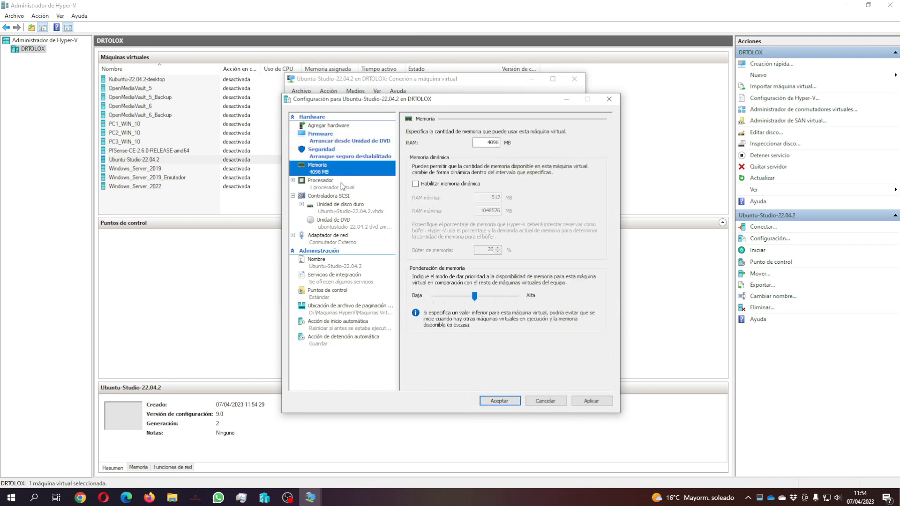
{"action": "left_click", "coordinate": [342, 183]}
{"action": "left_click", "coordinate": [524, 152]}
{"action": "left_click", "coordinate": [525, 152]}
{"action": "left_click", "coordinate": [524, 153]}
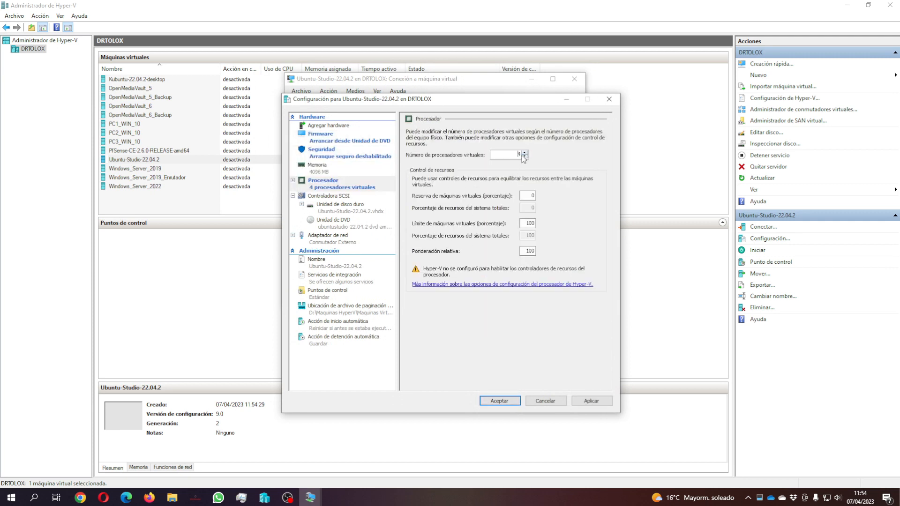
Step: Turn off checkpoints, set no automatic start, and shut down the guest on host stop
{"action": "left_click", "coordinate": [329, 264]}
{"action": "left_click", "coordinate": [334, 280]}
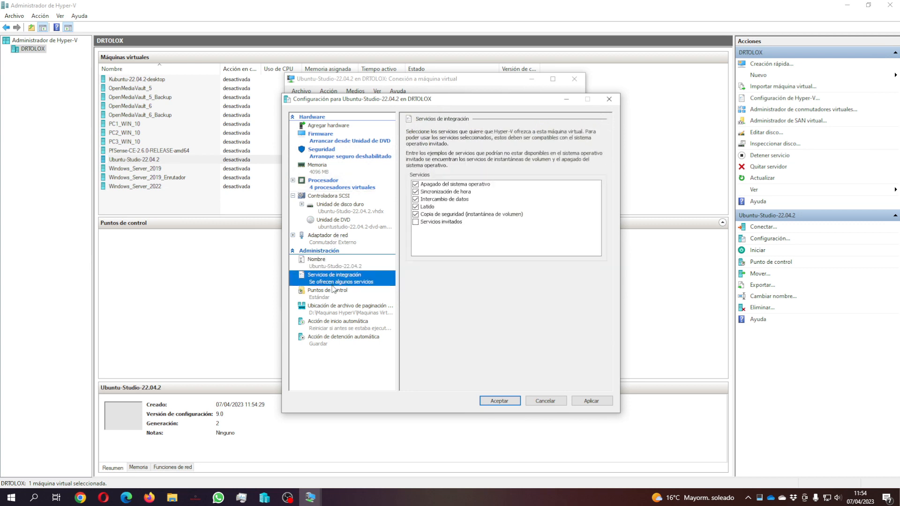
{"action": "left_click", "coordinate": [334, 294]}
{"action": "left_click", "coordinate": [415, 150]}
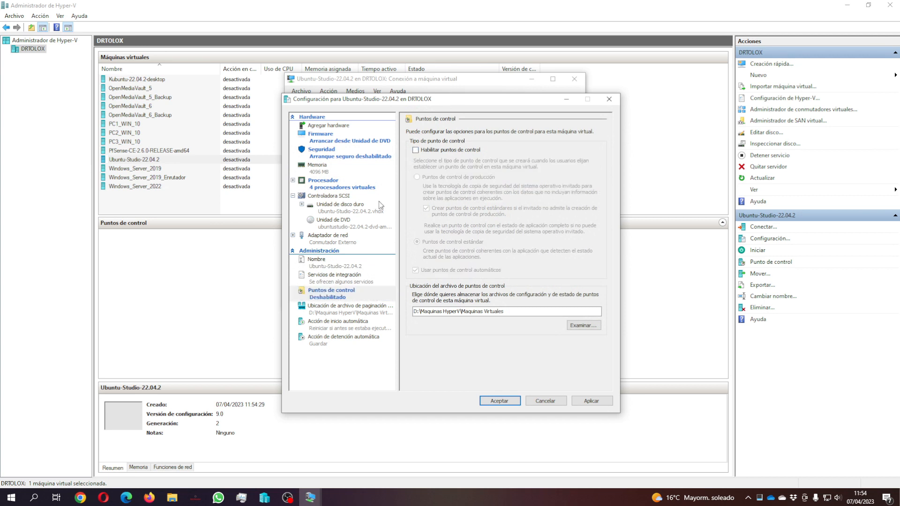
{"action": "left_click", "coordinate": [335, 313]}
{"action": "left_click", "coordinate": [337, 327]}
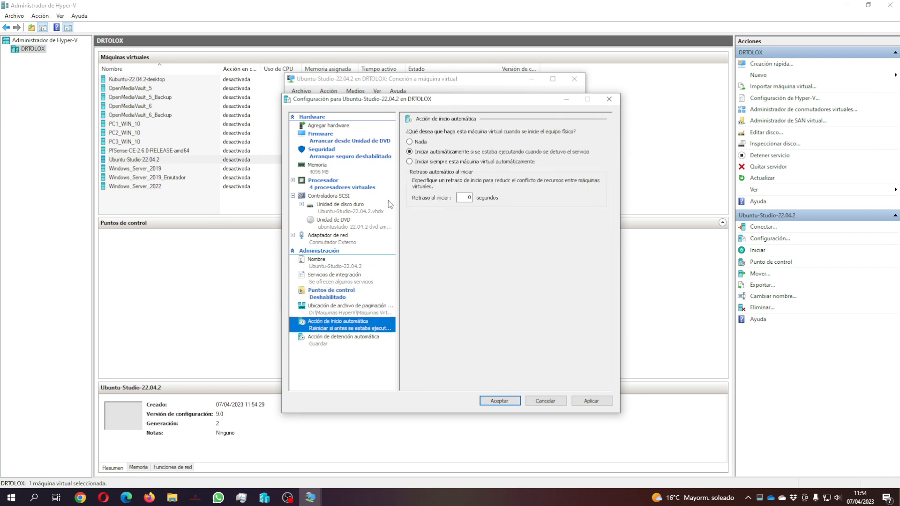
{"action": "left_click", "coordinate": [409, 142]}
{"action": "left_click", "coordinate": [341, 343]}
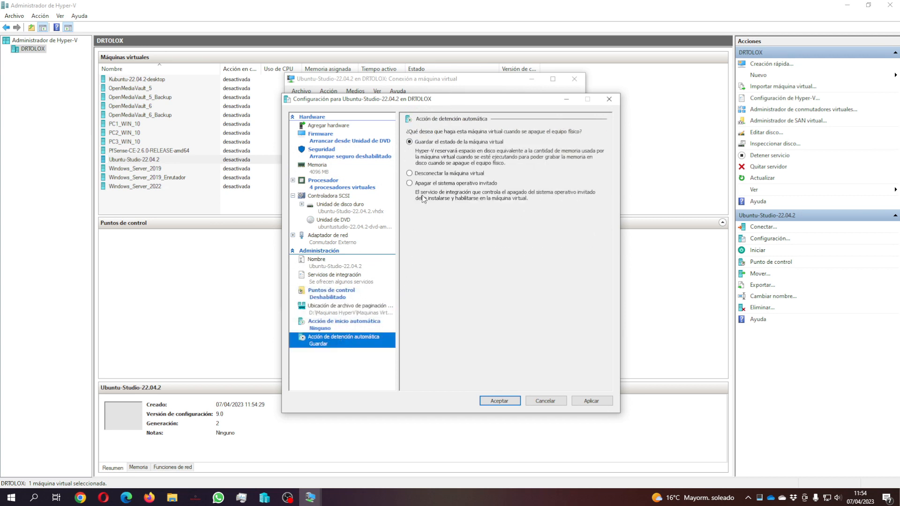
{"action": "left_click", "coordinate": [429, 183]}
Step: Apply and save the settings, then start the virtual machine
{"action": "left_click", "coordinate": [609, 404]}
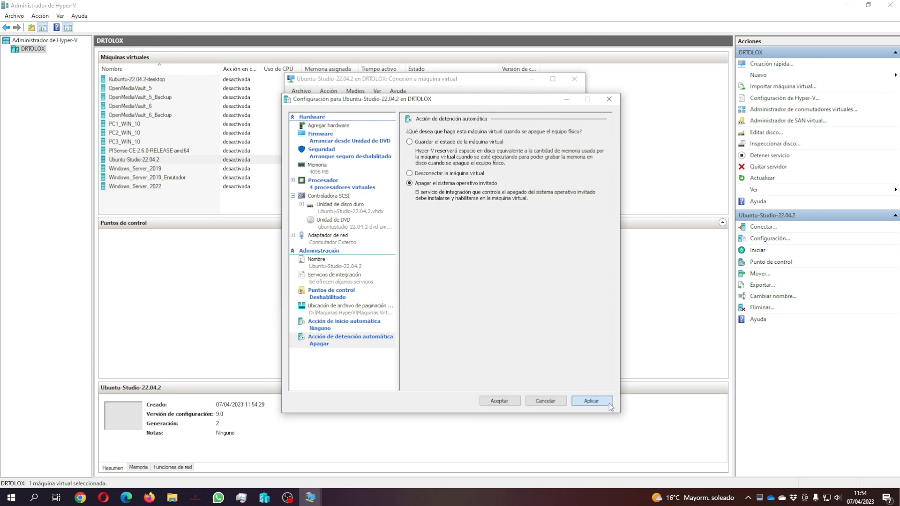
{"action": "left_click", "coordinate": [510, 405]}
{"action": "left_click", "coordinate": [444, 218]}
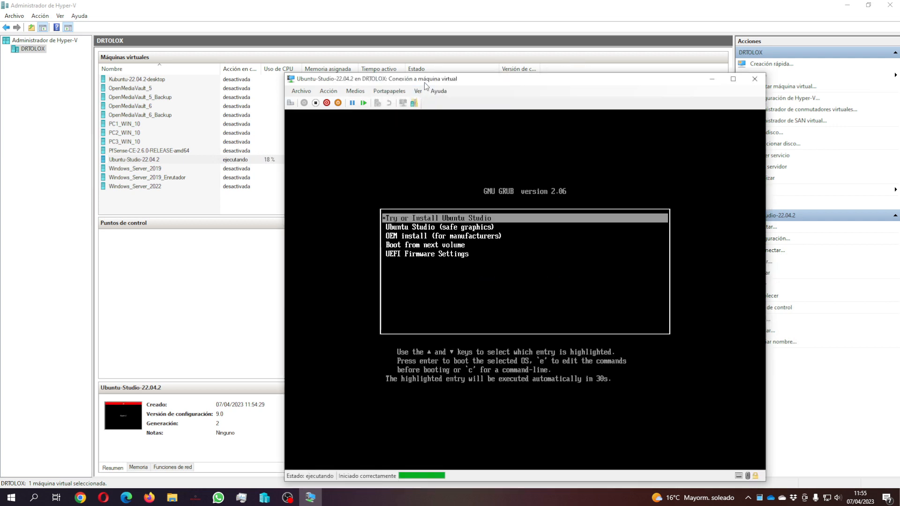
Step: Boot the 'Try or Install Ubuntu Studio' GRUB entry into the live desktop
{"action": "left_click_drag", "start_coordinate": [443, 57], "coordinate": [381, 57]}
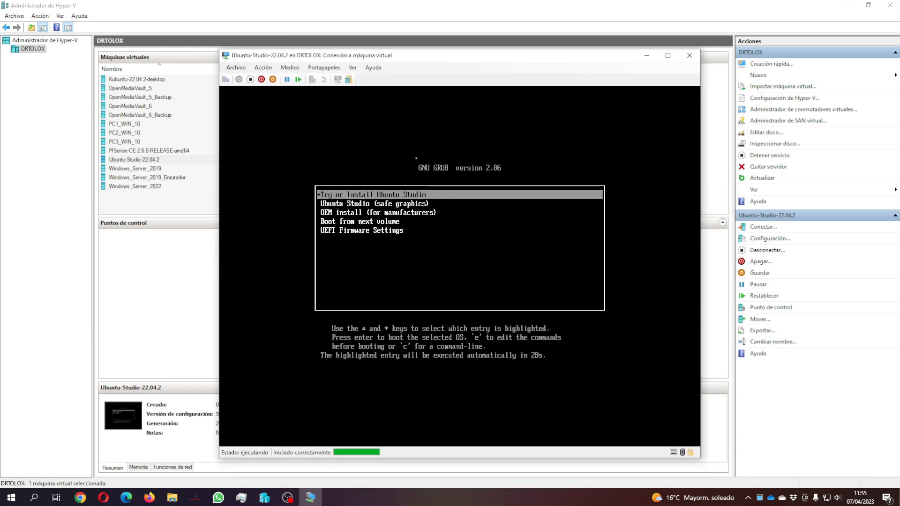
{"action": "key", "text": "Return"}
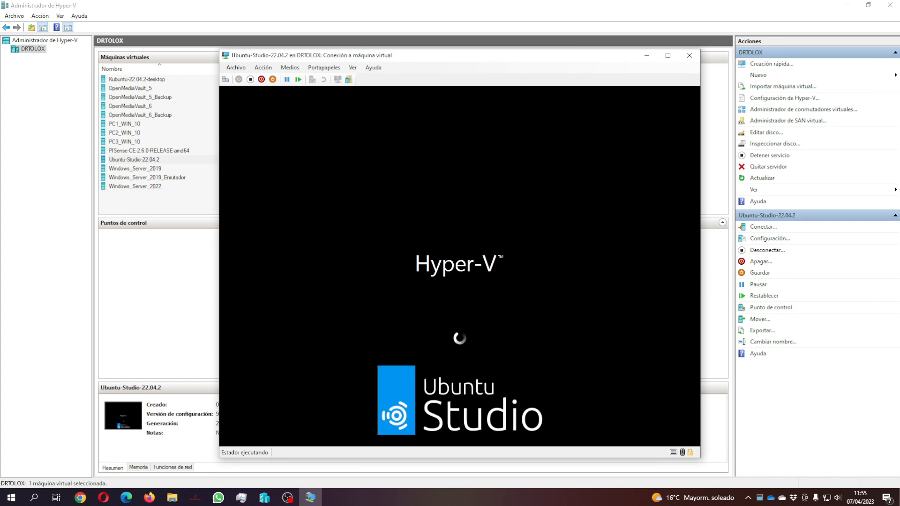
{"action": "left_click_drag", "start_coordinate": [476, 55], "coordinate": [459, 31]}
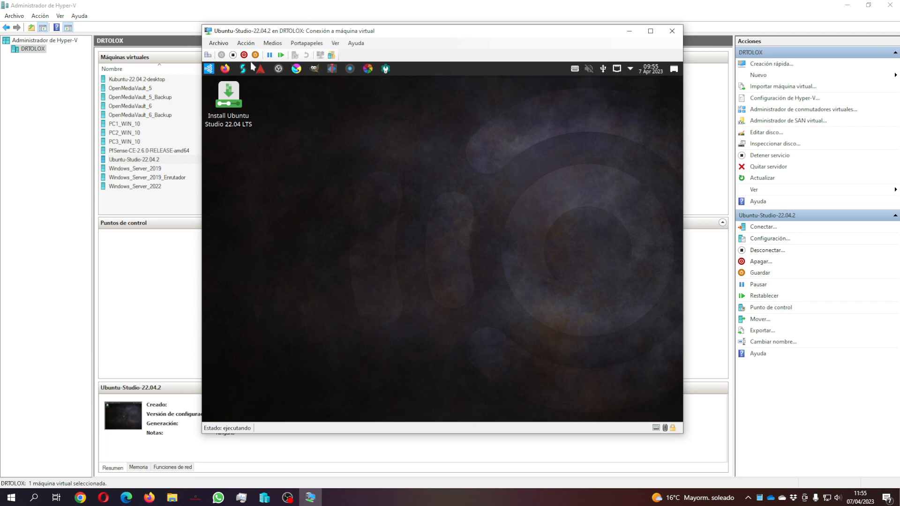
Step: Launch the installer, pick the Europe/Madrid time zone, and accept the Spanish keyboard layout
{"action": "left_click", "coordinate": [233, 111]}
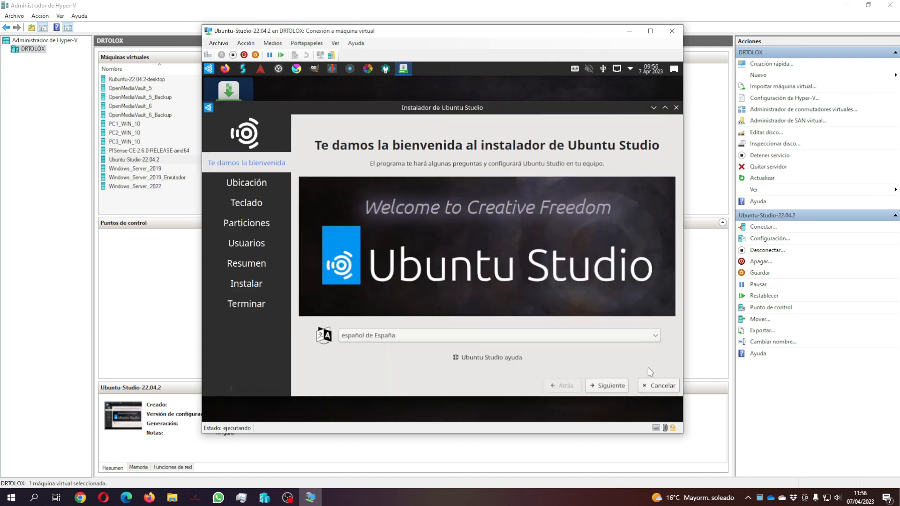
{"action": "left_click", "coordinate": [610, 386]}
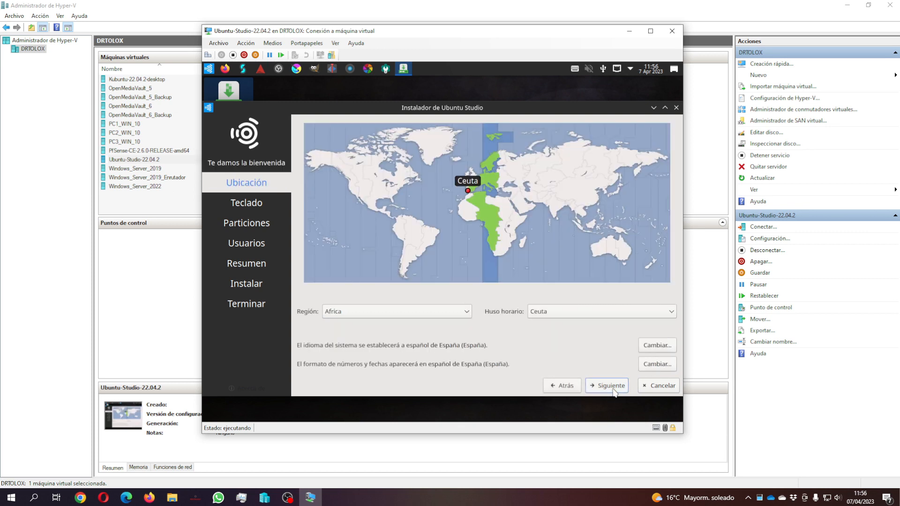
{"action": "left_click", "coordinate": [382, 312]}
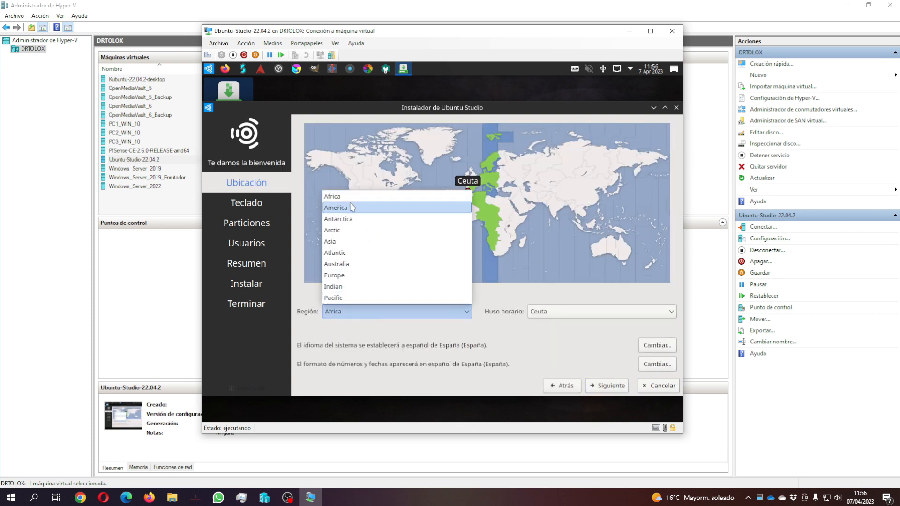
{"action": "left_click", "coordinate": [346, 275]}
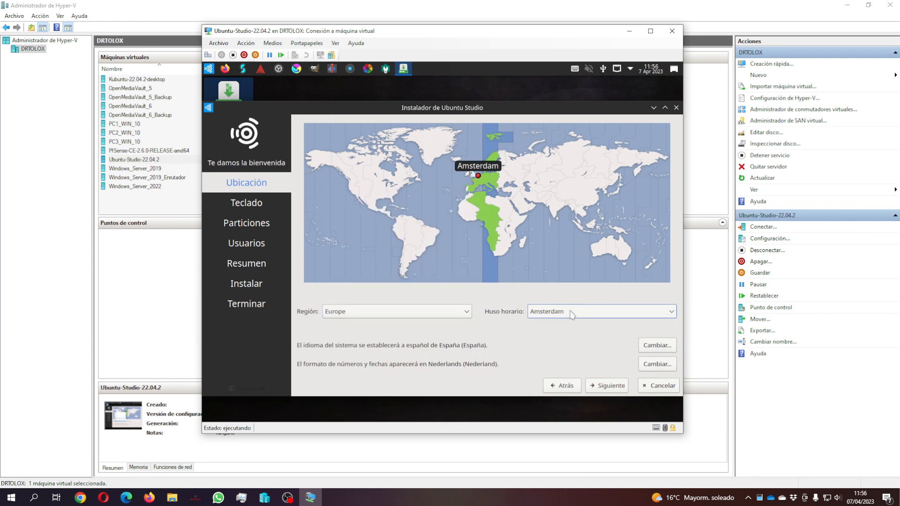
{"action": "left_click", "coordinate": [584, 316]}
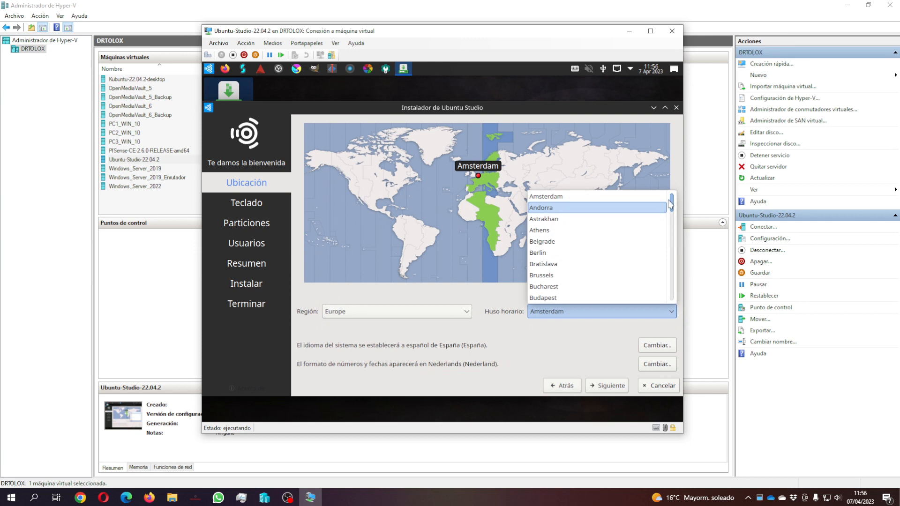
{"action": "left_click_drag", "start_coordinate": [672, 203], "coordinate": [667, 253]}
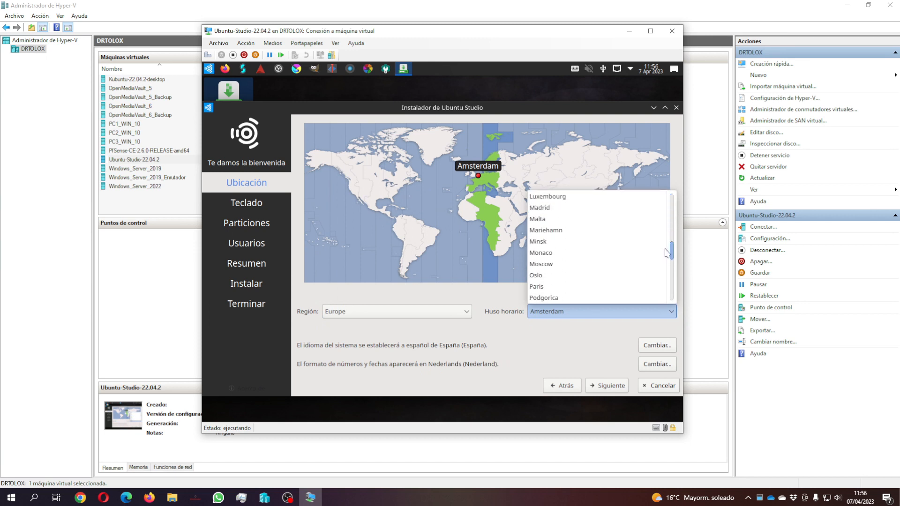
{"action": "left_click", "coordinate": [586, 207]}
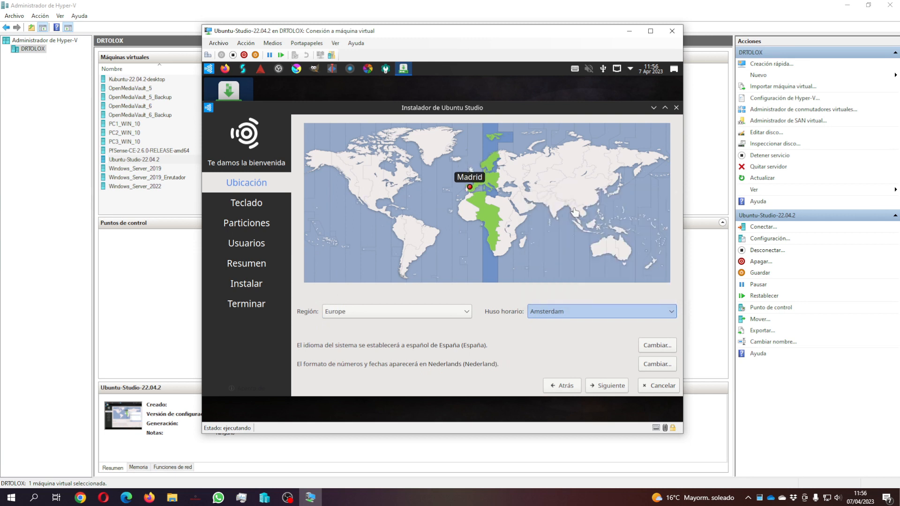
{"action": "left_click", "coordinate": [611, 387]}
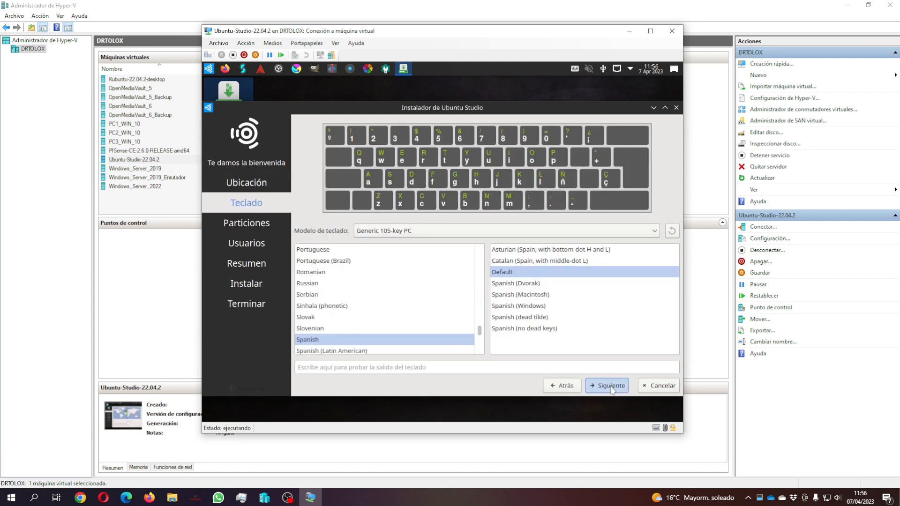
{"action": "left_click", "coordinate": [610, 386]}
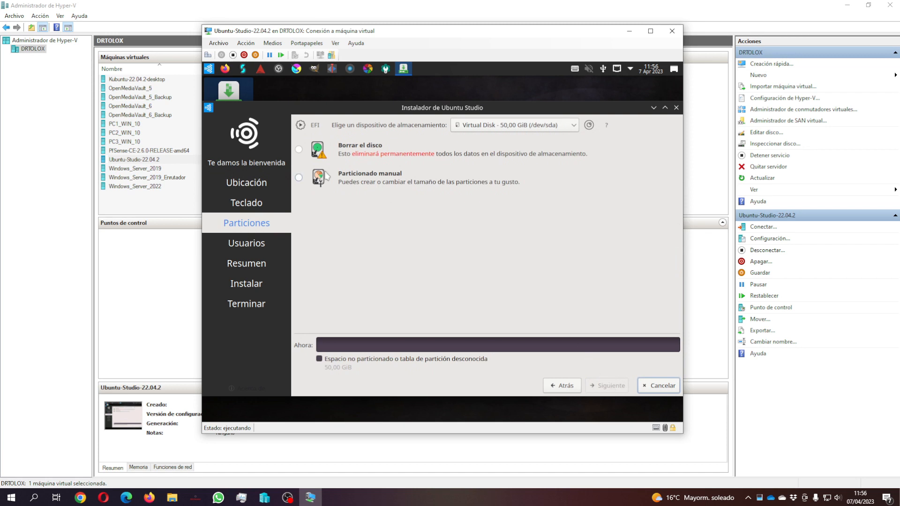
Step: Choose to erase the whole disk, then enter the user name and computer name UbuntuStudio
{"action": "left_click", "coordinate": [299, 150]}
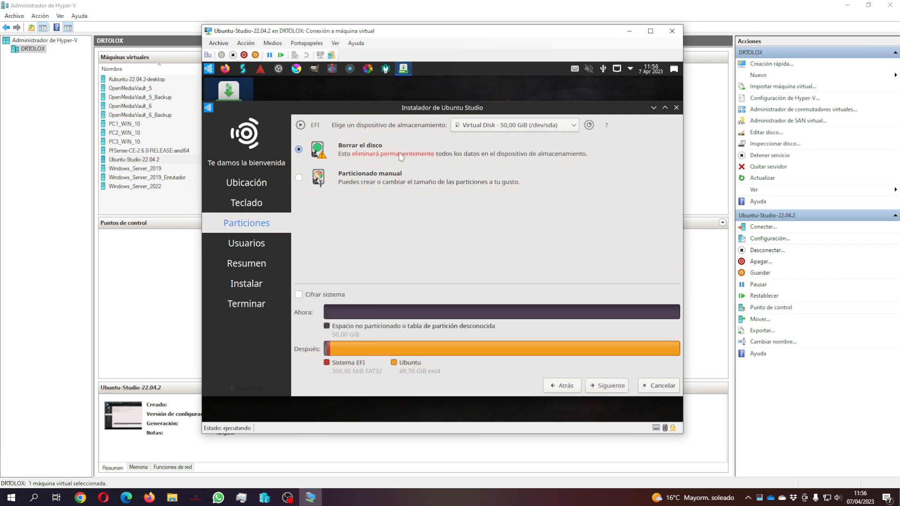
{"action": "left_click", "coordinate": [611, 386]}
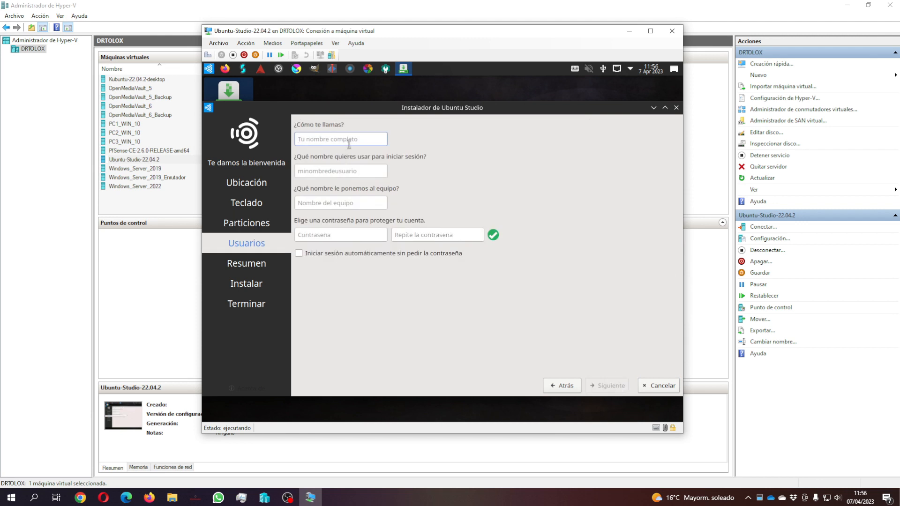
{"action": "type", "text": "usuario"}
{"action": "key", "text": "Tab"}
{"action": "key", "text": "Tab"}
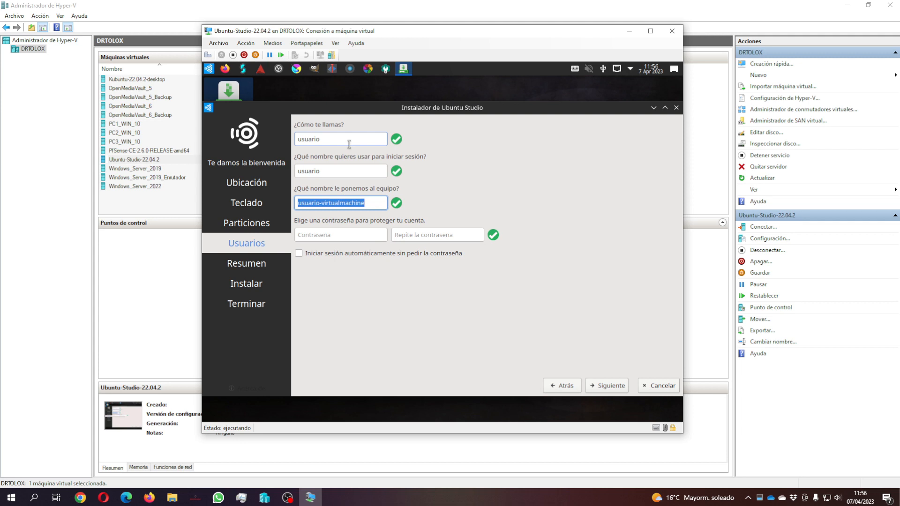
{"action": "type", "text": "UbuntuStudio"}
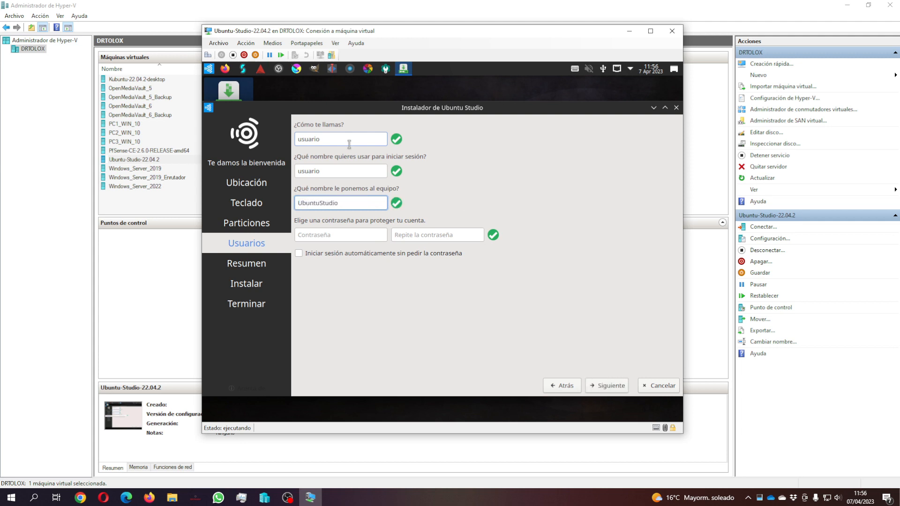
Step: Enter and confirm the account password, then continue to the summary
{"action": "left_click", "coordinate": [331, 237]}
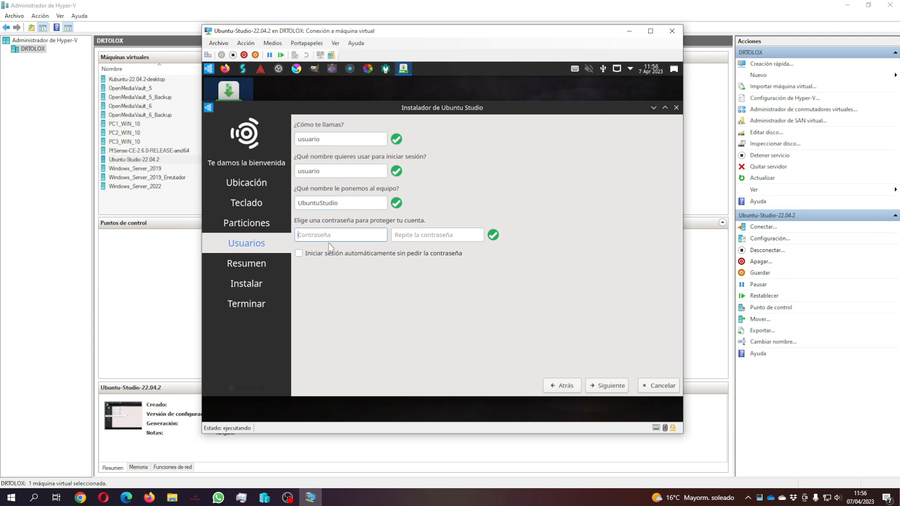
{"action": "key", "text": "Tab"}
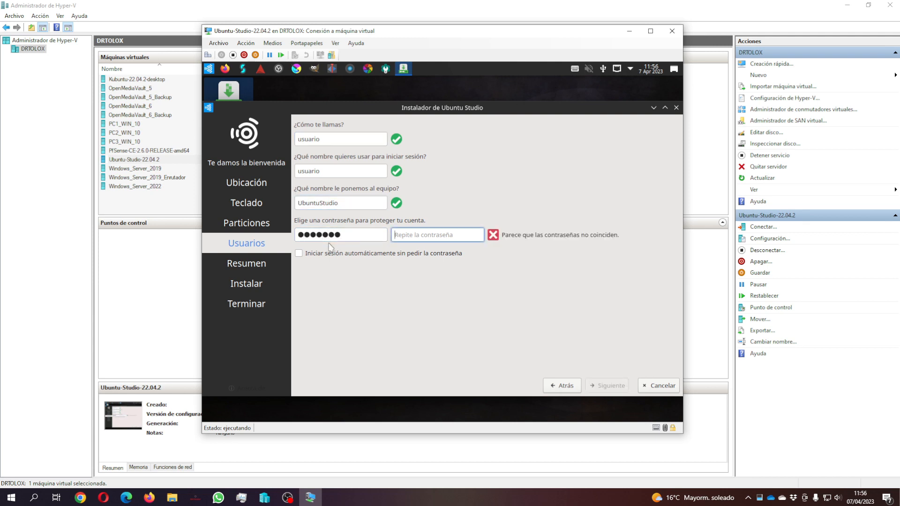
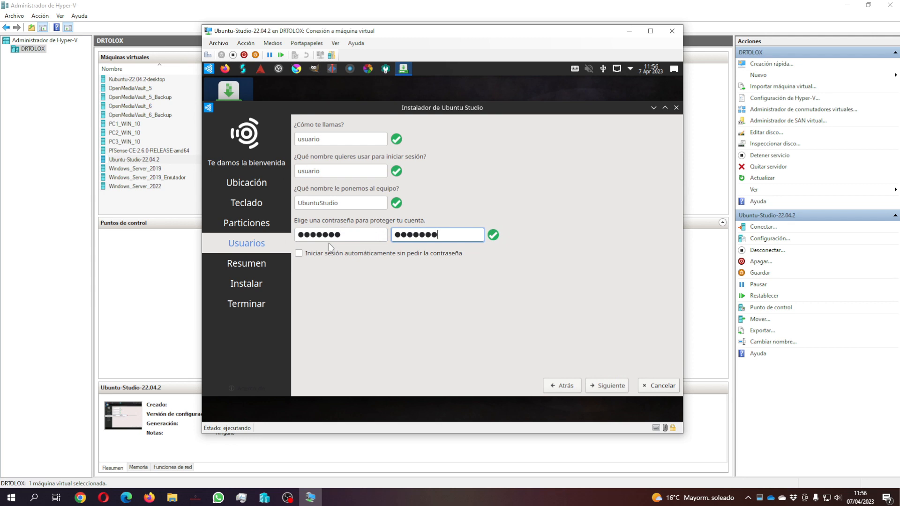
{"action": "left_click", "coordinate": [610, 386]}
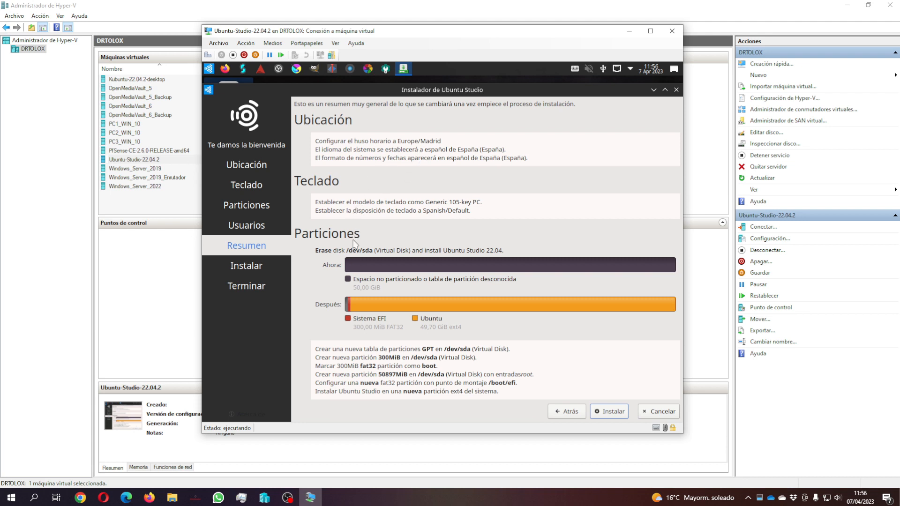
Step: Confirm Instalar ahora to begin installing, briefly viewing the detailed installation log
{"action": "left_click", "coordinate": [613, 414]}
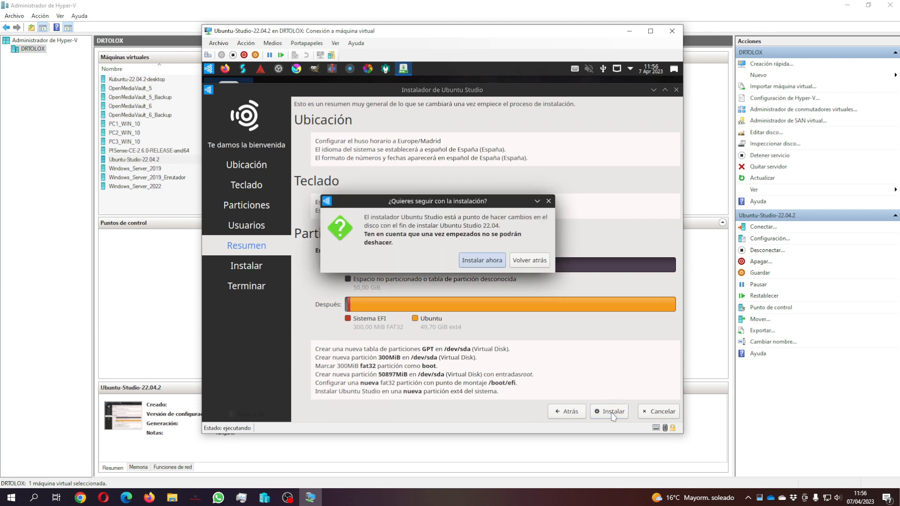
{"action": "left_click", "coordinate": [483, 261]}
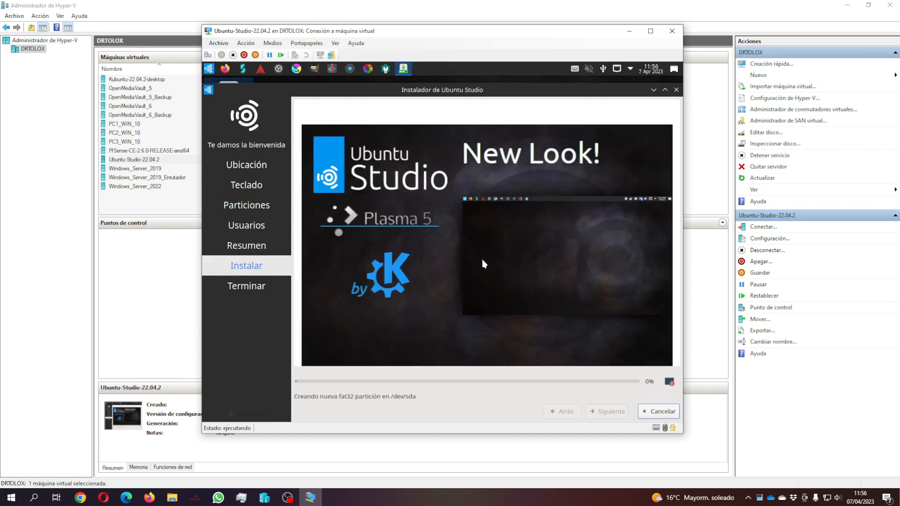
{"action": "left_click", "coordinate": [669, 382]}
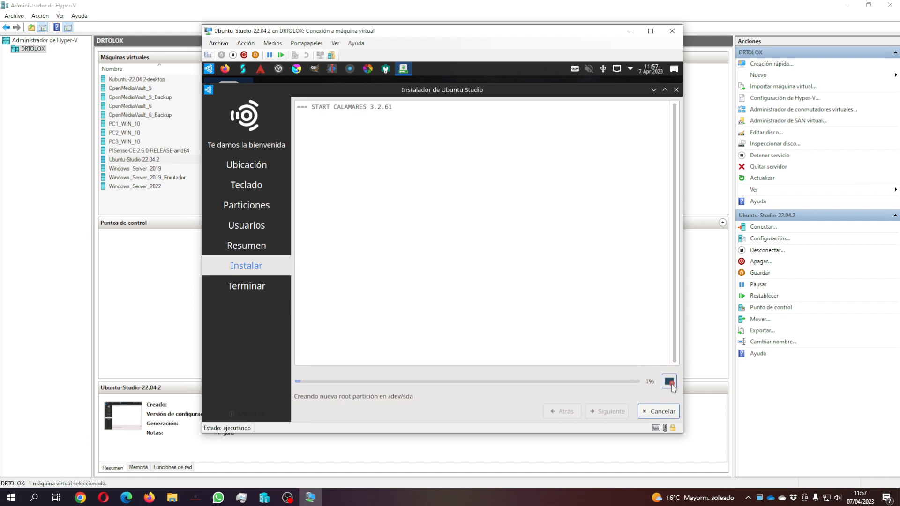
{"action": "left_click", "coordinate": [670, 383]}
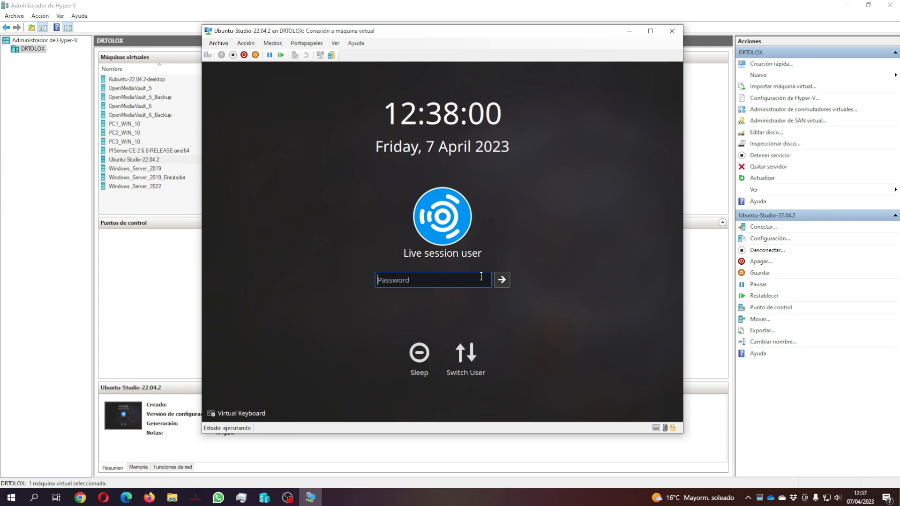
Step: Unlock the live session, restart after installation, and continue past the remove-medium prompt
{"action": "type", "text": "********"}
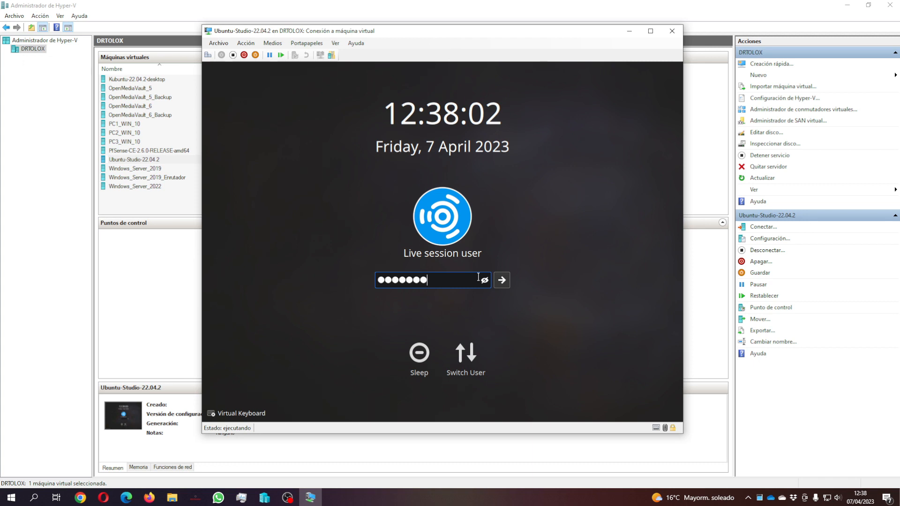
{"action": "key", "text": "Return"}
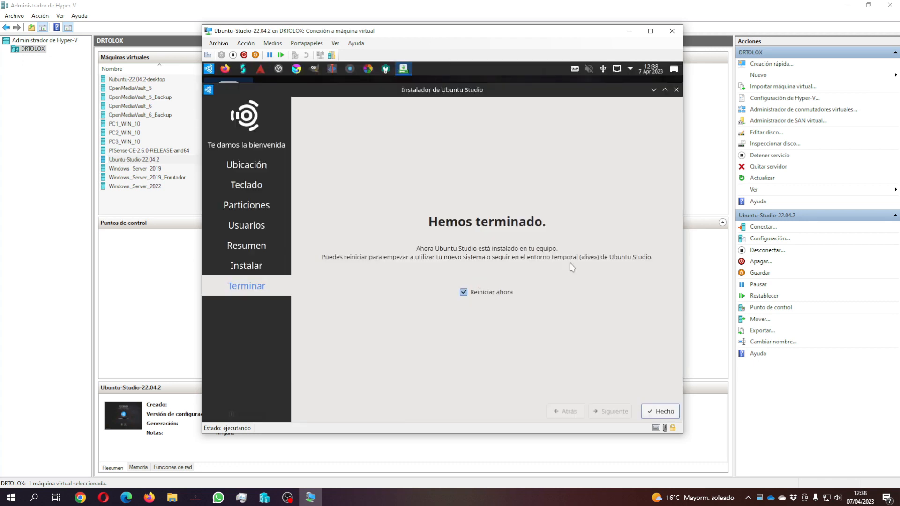
{"action": "left_click", "coordinate": [663, 412]}
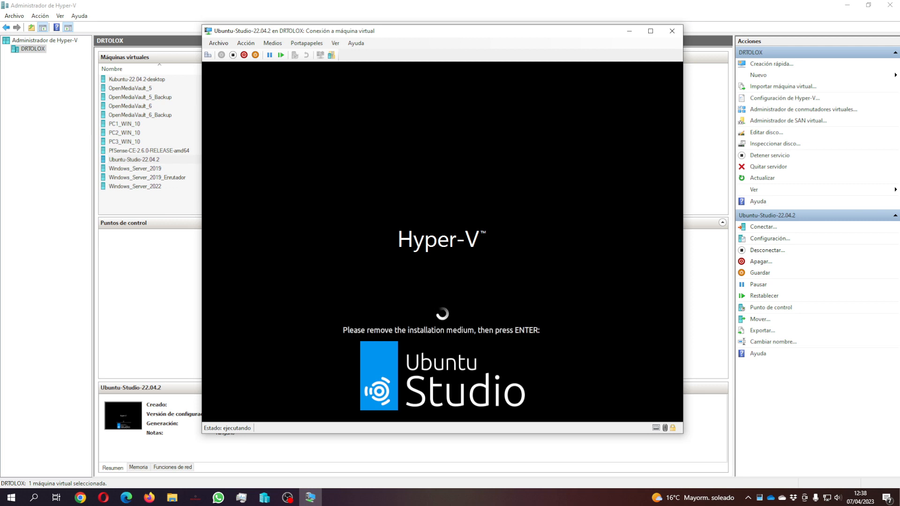
{"action": "key", "text": "Return"}
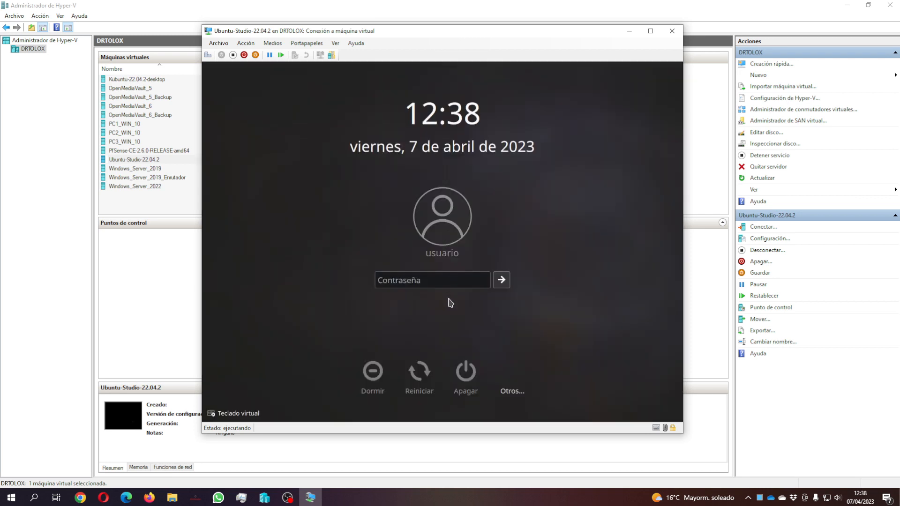
Step: Enter the account password at the login screen to reach the Plasma desktop
{"action": "left_click", "coordinate": [460, 281]}
{"action": "type", "text": "*******"}
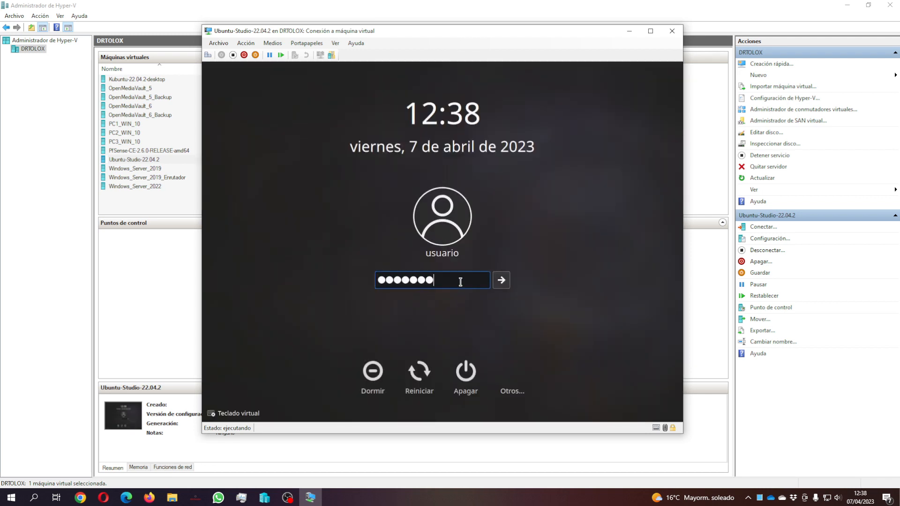
{"action": "key", "text": "Return"}
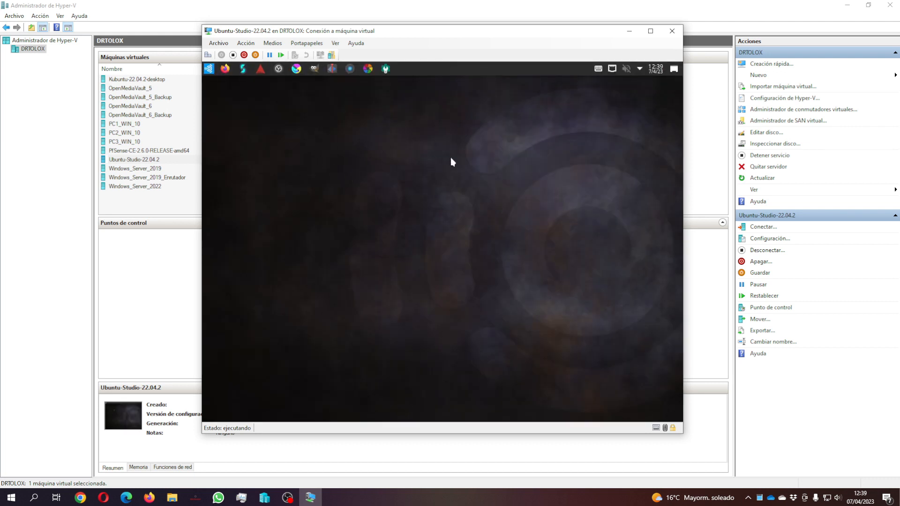
Step: Launch Firefox, load youtube.com and accept all cookies with Aceptar todo
{"action": "left_click", "coordinate": [226, 67]}
{"action": "mouse_move", "coordinate": [225, 70]}
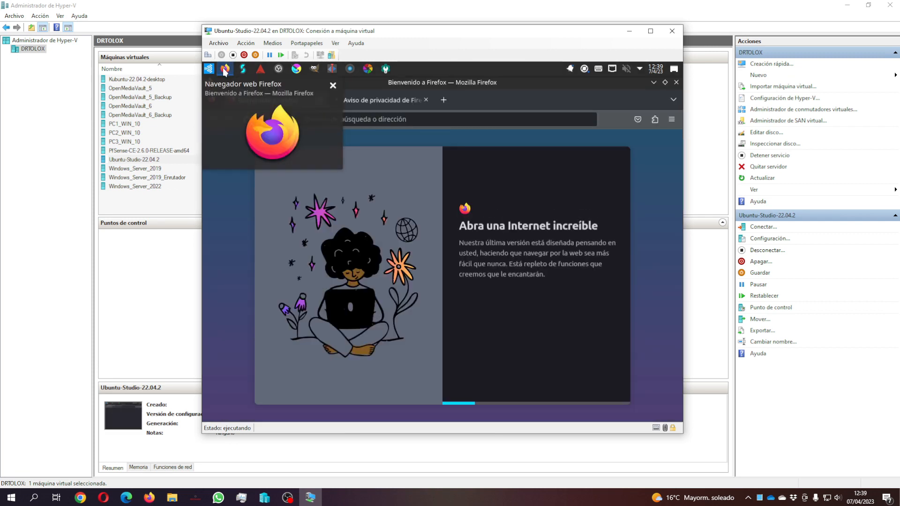
{"action": "left_click", "coordinate": [428, 119]}
{"action": "key", "text": "Down"}
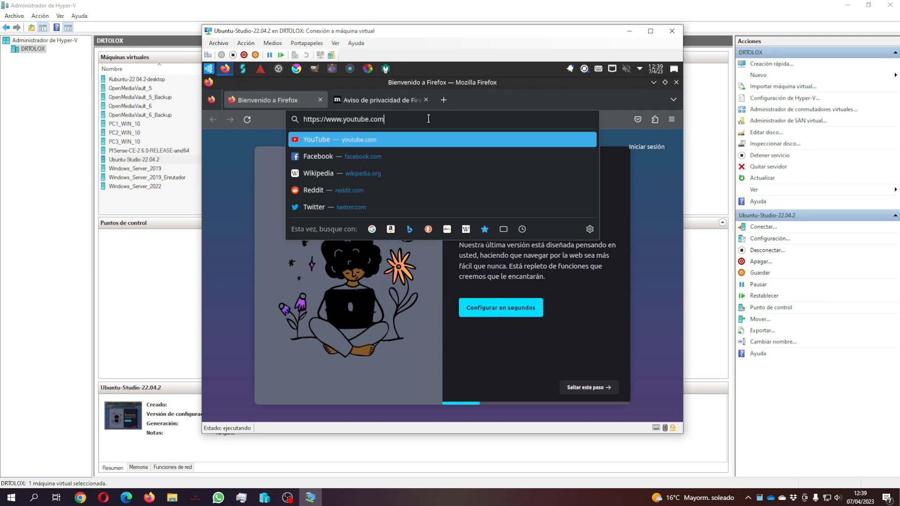
{"action": "key", "text": "Return"}
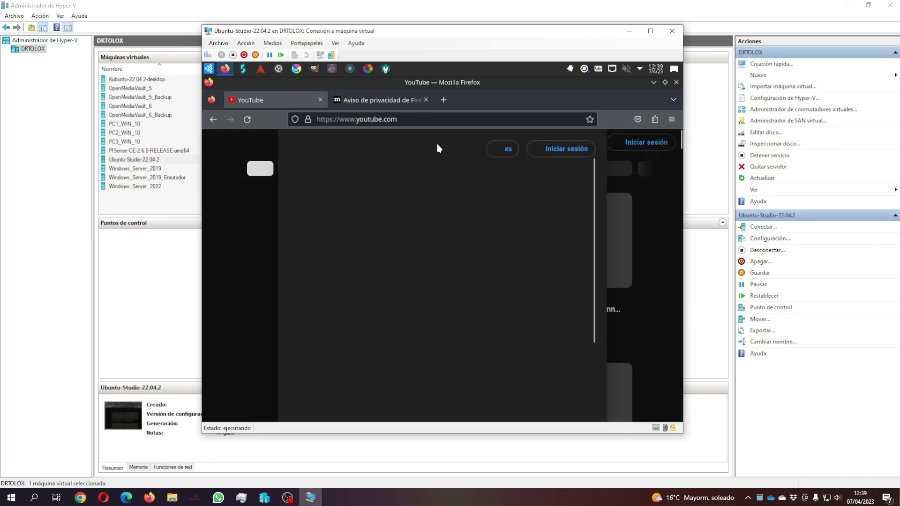
{"action": "scroll", "coordinate": [568, 272], "scroll_direction": "down", "scroll_amount": 3}
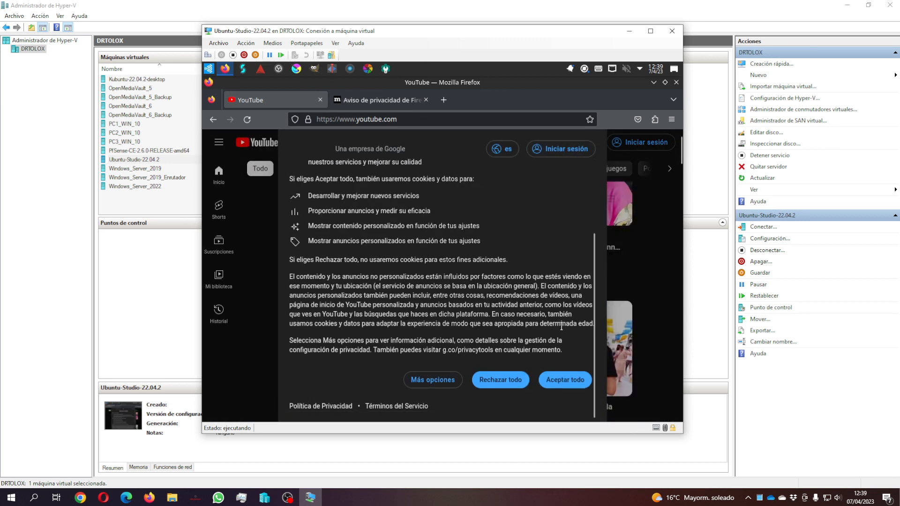
{"action": "left_click", "coordinate": [568, 379]}
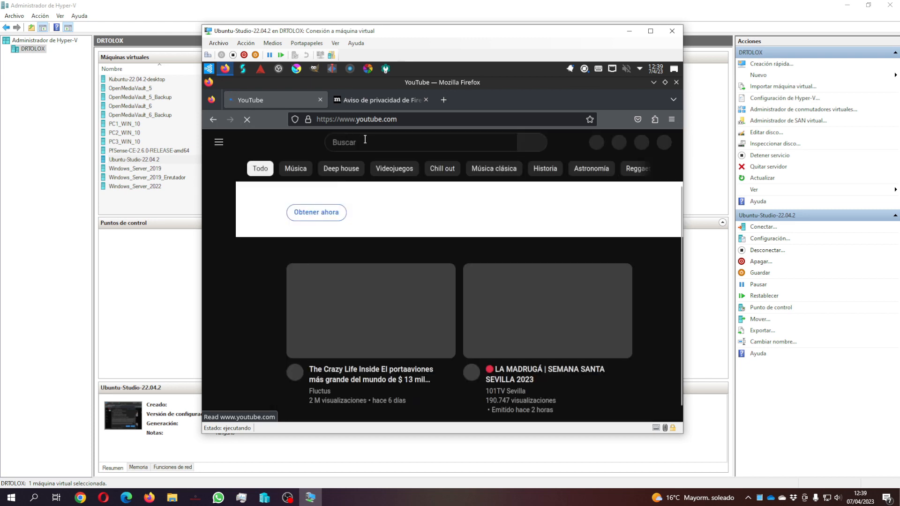
Step: Search YouTube for 'cambiar resolución en sistemas linux en hyper-v', fixing the hyper-v typo
{"action": "left_click", "coordinate": [380, 140]}
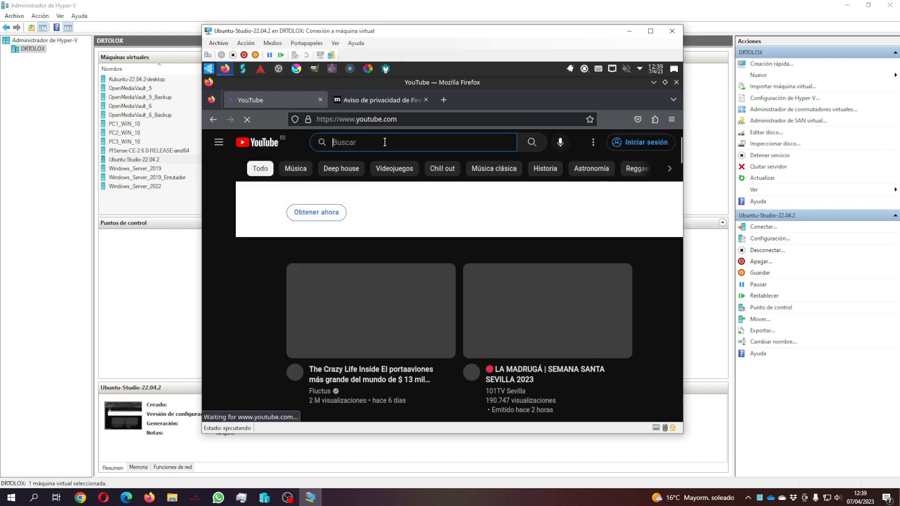
{"action": "type", "text": "cambiar reso"}
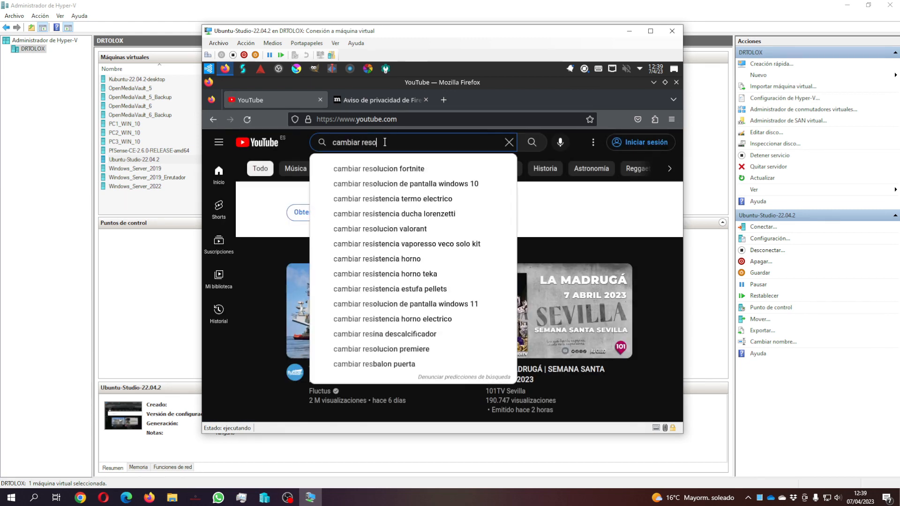
{"action": "type", "text": "lución en hy"}
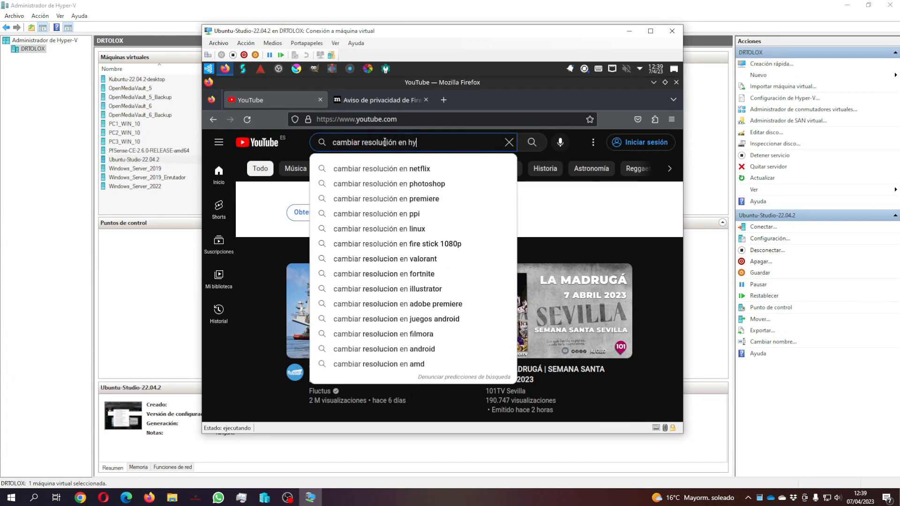
{"action": "type", "text": "pev-v"}
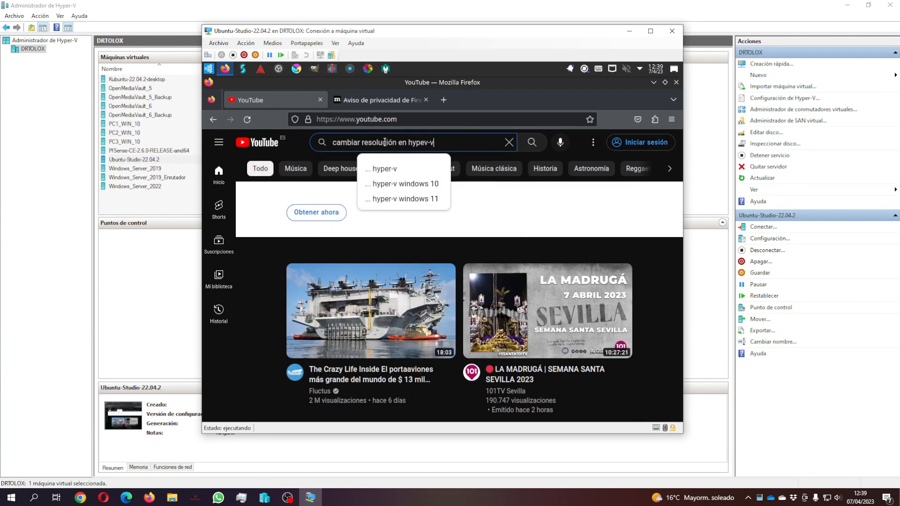
{"action": "key", "text": "Return"}
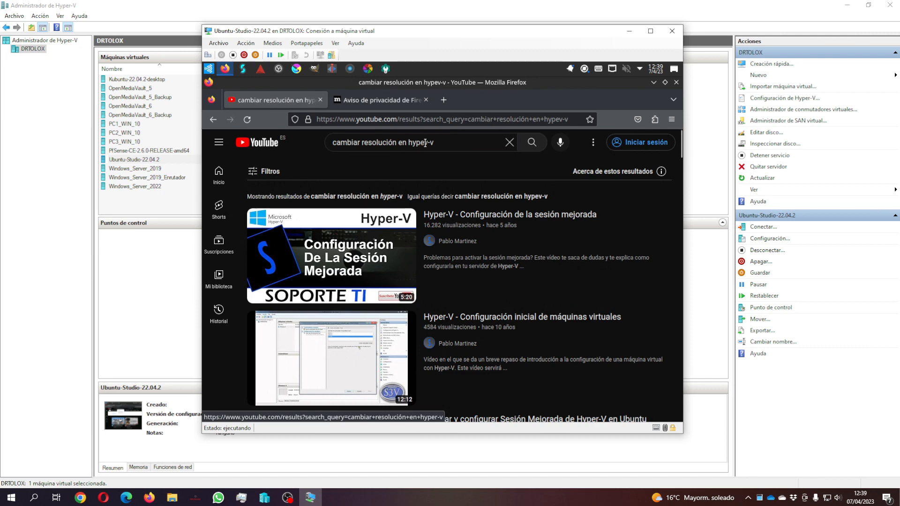
{"action": "left_click", "coordinate": [431, 142]}
{"action": "key", "text": "BackSpace"}
{"action": "type", "text": "r"}
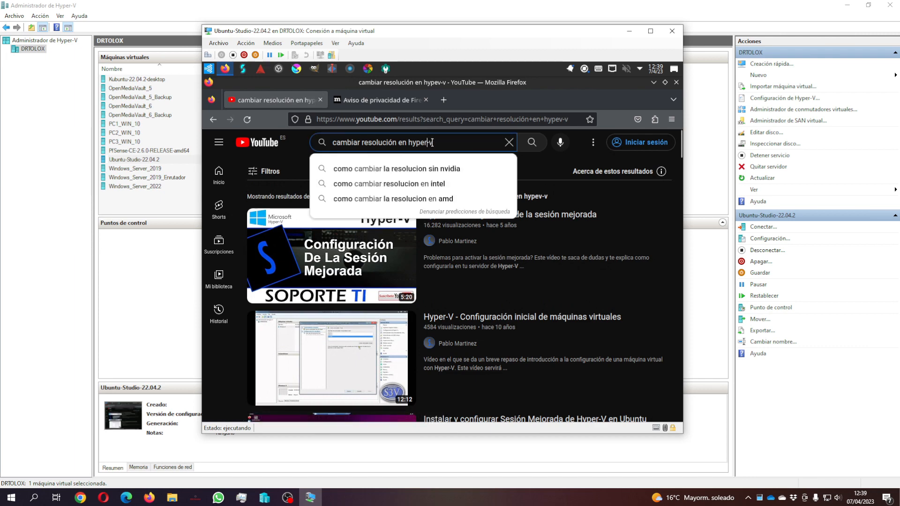
{"action": "key", "text": "Return"}
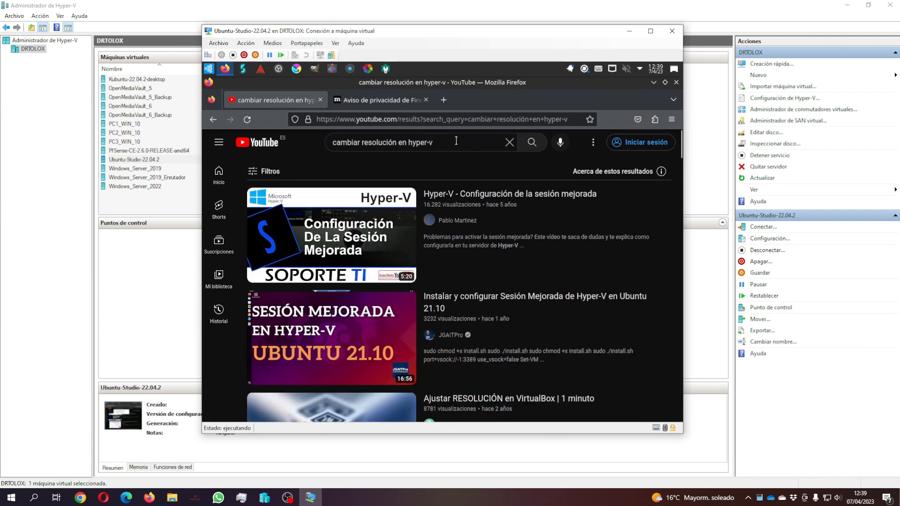
{"action": "scroll", "coordinate": [466, 281], "scroll_direction": "down", "scroll_amount": 7}
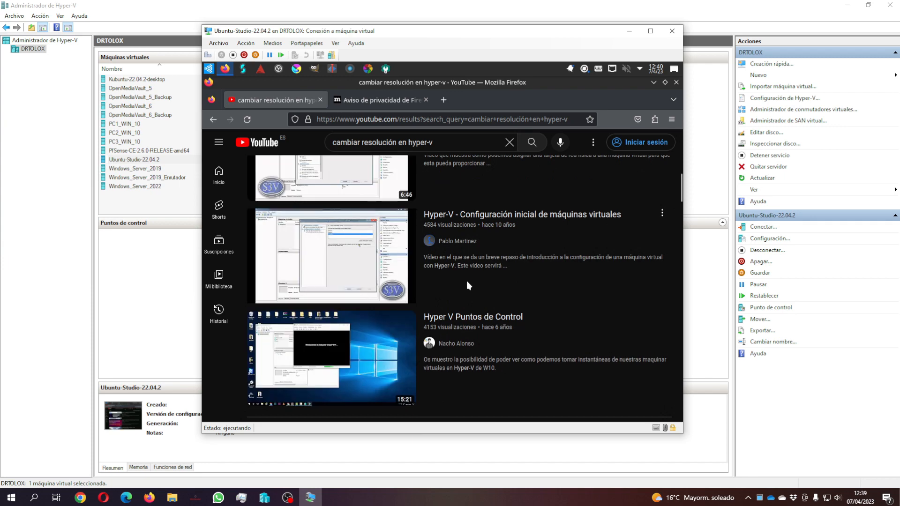
{"action": "scroll", "coordinate": [487, 232], "scroll_direction": "up", "scroll_amount": 4}
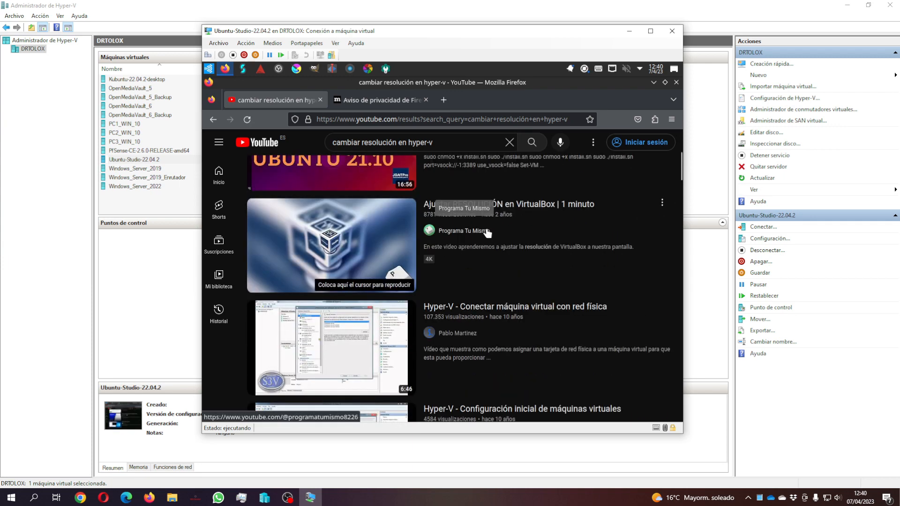
{"action": "scroll", "coordinate": [485, 237], "scroll_direction": "up", "scroll_amount": 5}
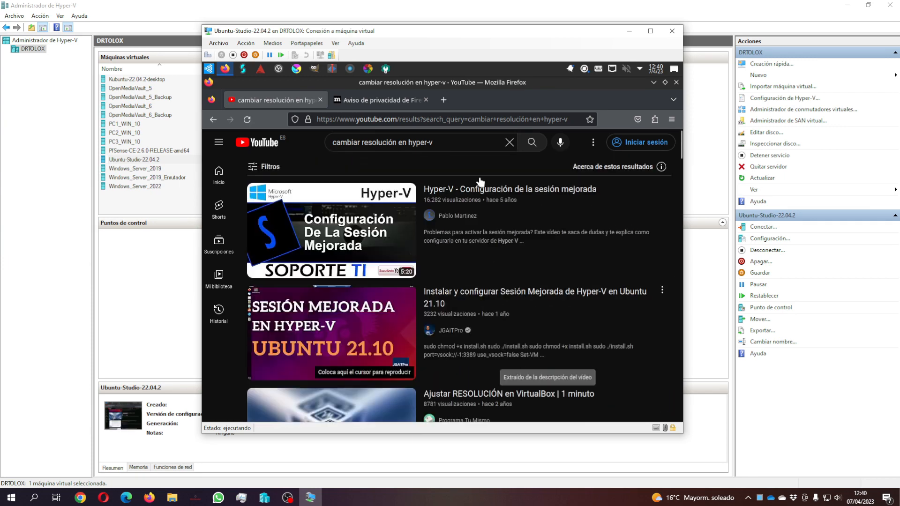
{"action": "left_click", "coordinate": [398, 142]}
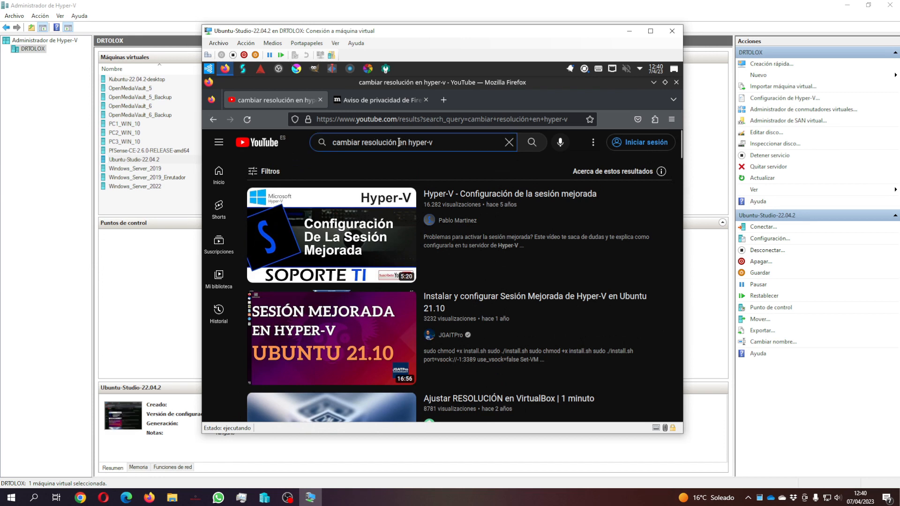
{"action": "type", "text": "en sistemas linux"}
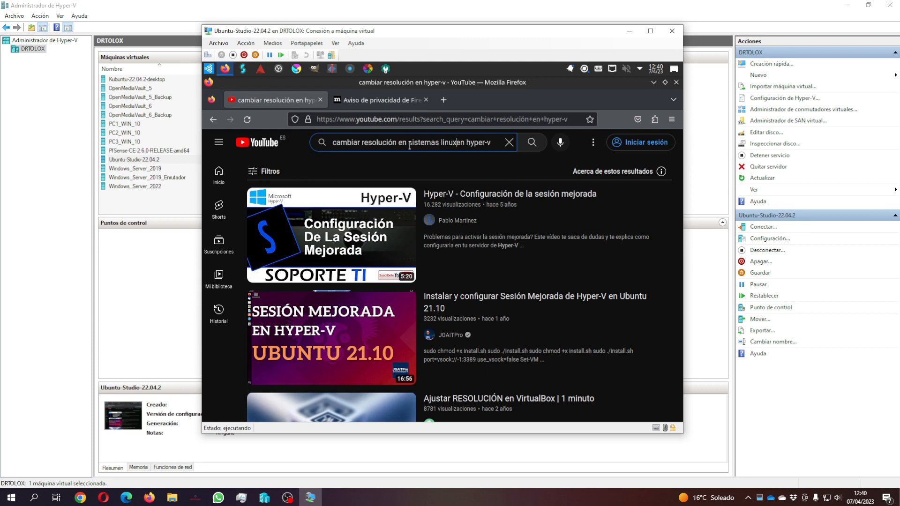
{"action": "key", "text": "Return"}
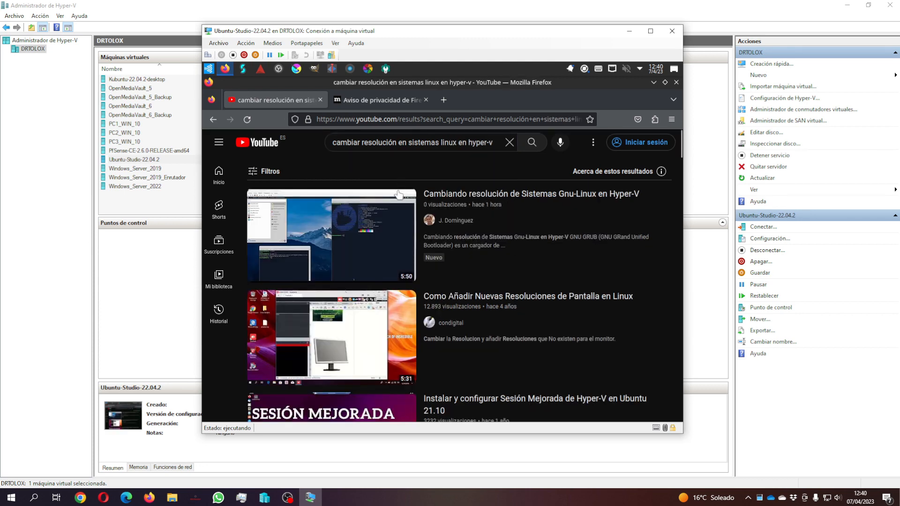
Step: Open the 'Cambiando resolución de Sistemas Gnu-Linux en Hyper-V' video and expand its description to the GRUB steps
{"action": "left_click", "coordinate": [483, 201]}
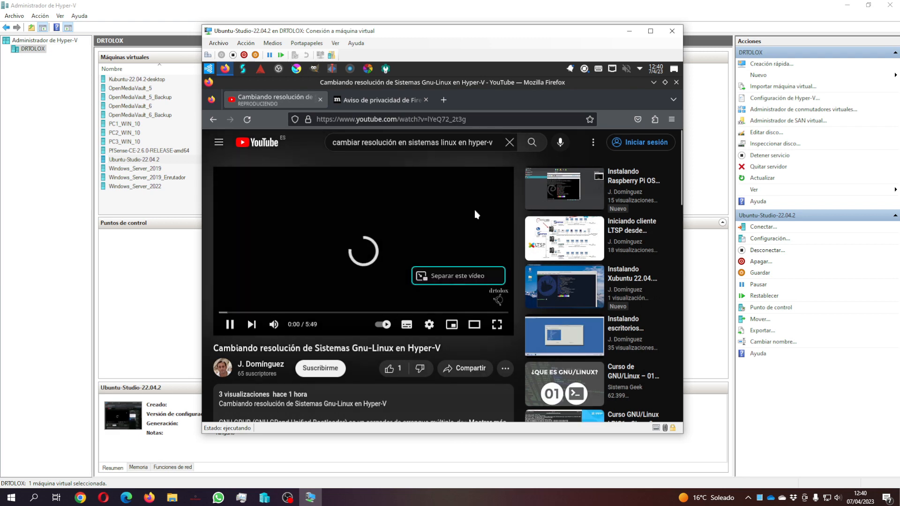
{"action": "scroll", "coordinate": [466, 297], "scroll_direction": "down", "scroll_amount": 4}
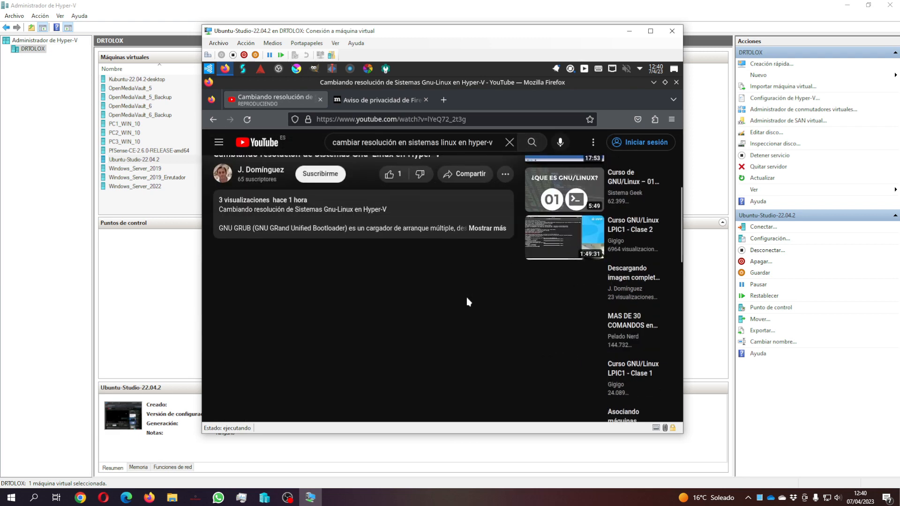
{"action": "left_click", "coordinate": [480, 228]}
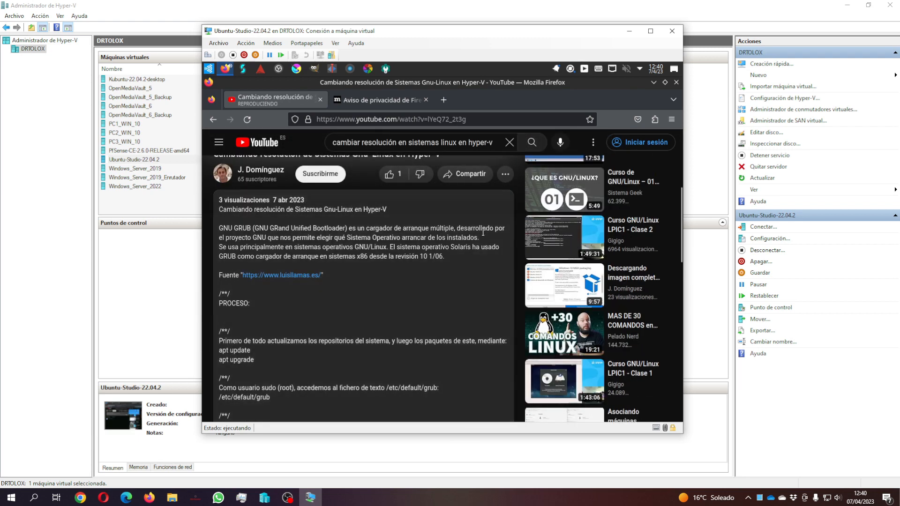
{"action": "scroll", "coordinate": [419, 276], "scroll_direction": "down", "scroll_amount": 3}
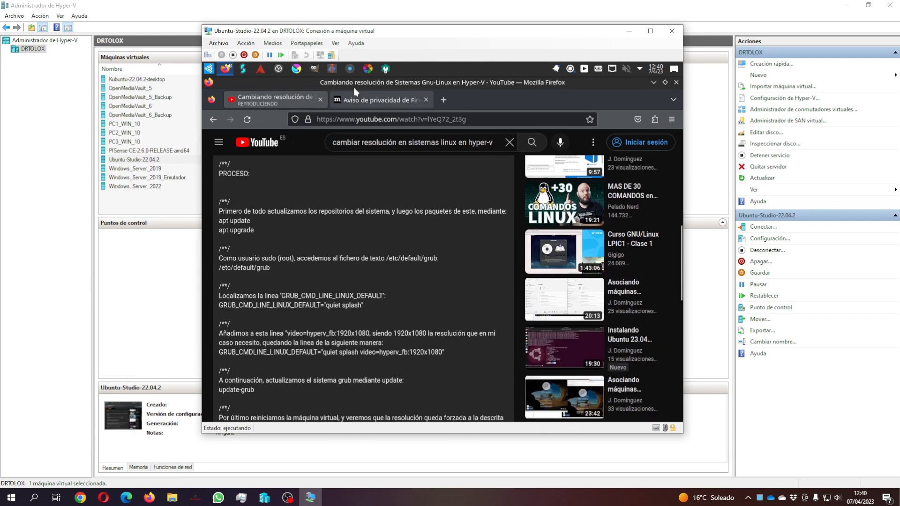
Step: Start Konsole beside the video and become root with sudo su
{"action": "left_click", "coordinate": [209, 70]}
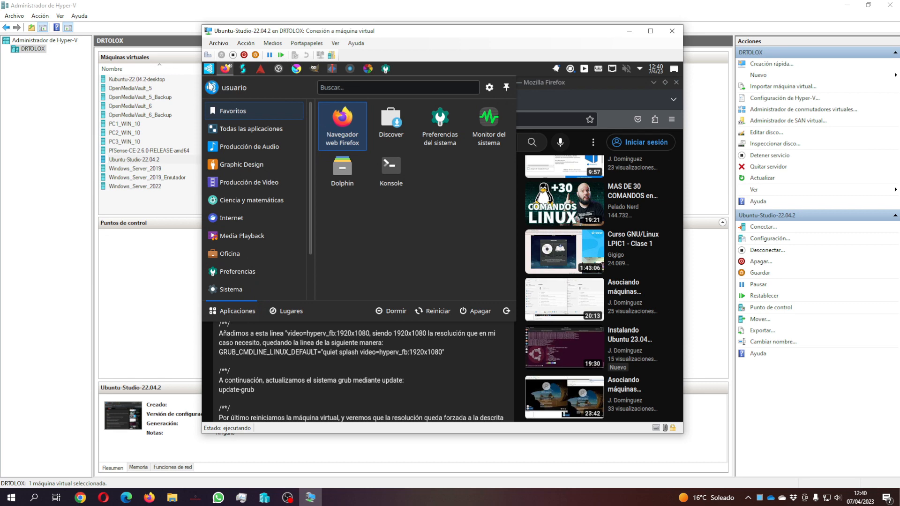
{"action": "left_click", "coordinate": [391, 168]}
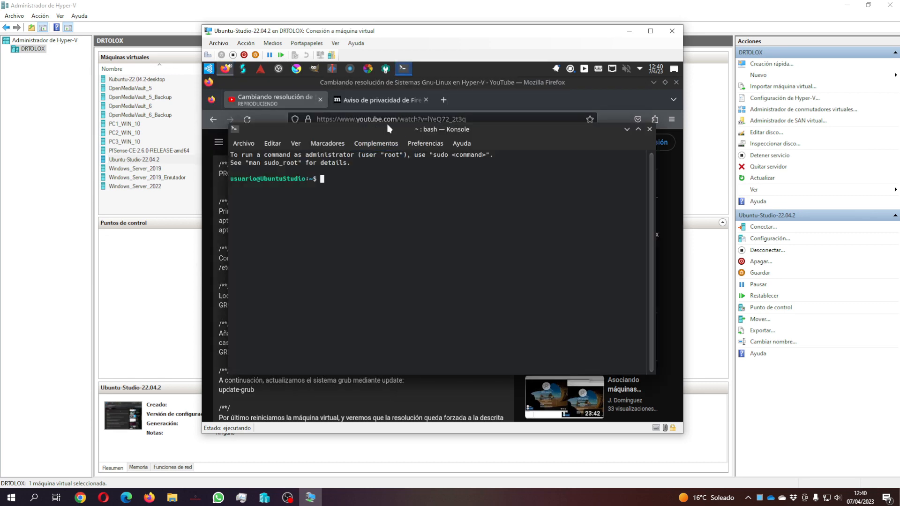
{"action": "left_click_drag", "start_coordinate": [392, 129], "coordinate": [679, 197]}
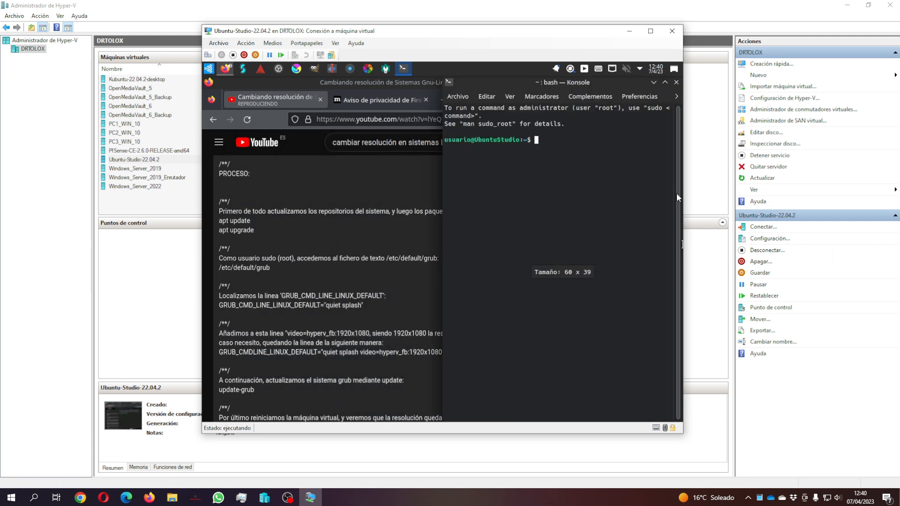
{"action": "type", "text": "sudo su"}
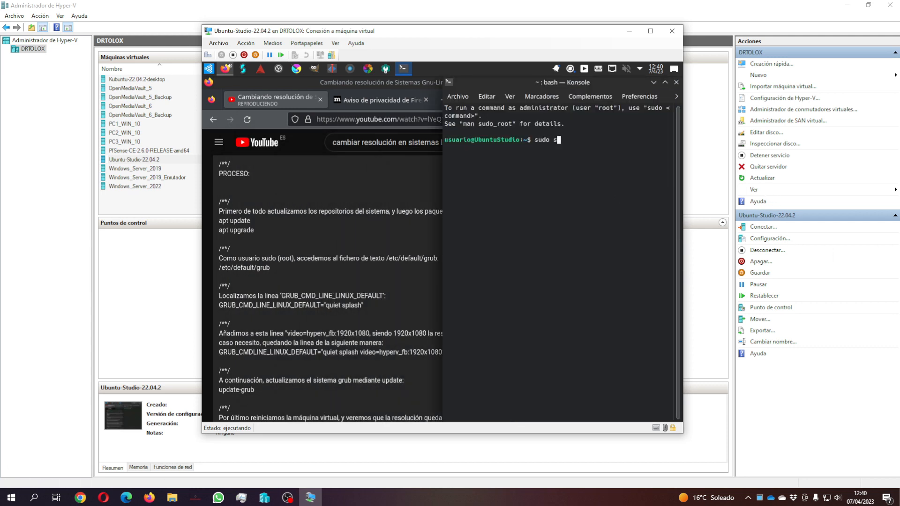
{"action": "key", "text": "Return"}
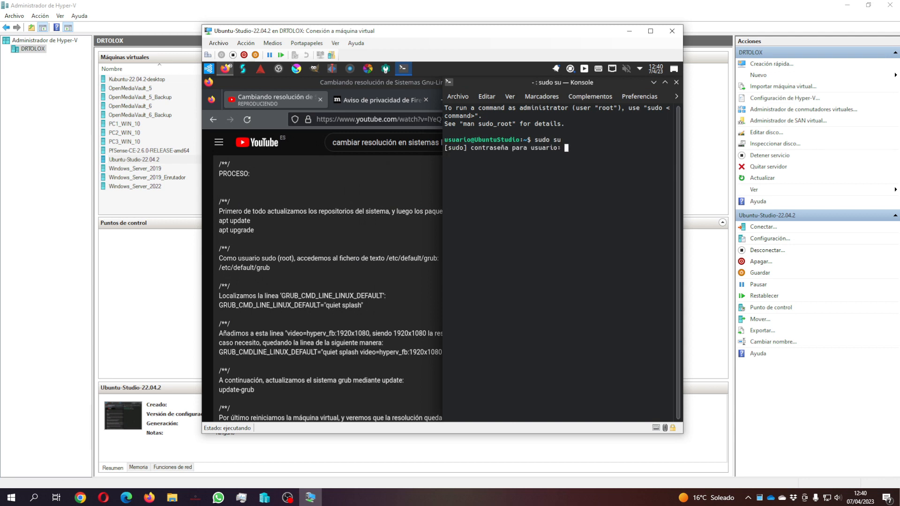
{"action": "key", "text": "Return"}
Step: Navigate to /etc/default, listing directories along the way, and open grub in nano
{"action": "type", "text": "cd /"}
{"action": "key", "text": "Return"}
{"action": "type", "text": "ls"}
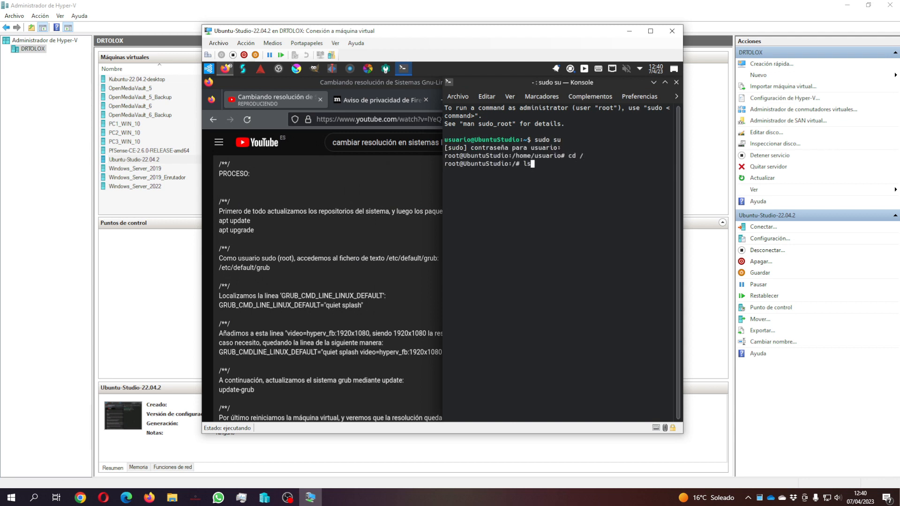
{"action": "key", "text": "Return"}
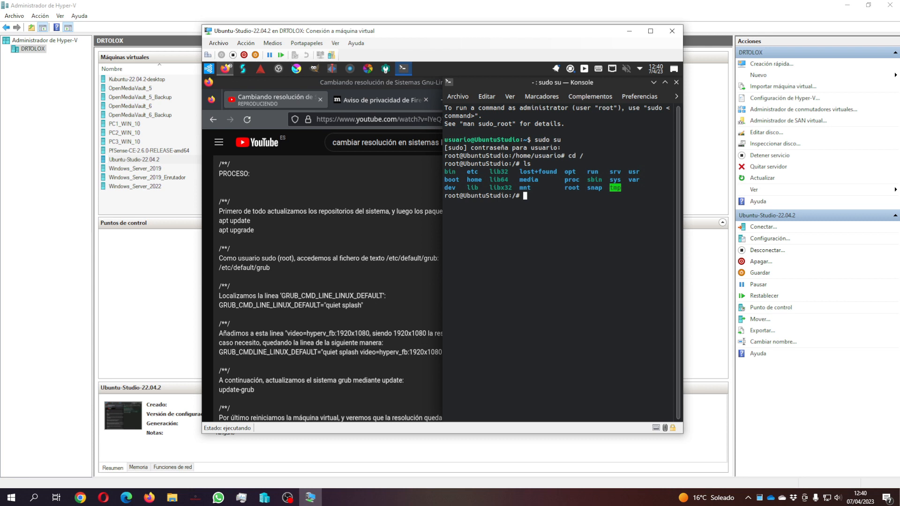
{"action": "type", "text": "cd etc"}
{"action": "key", "text": "Return"}
{"action": "type", "text": "ls"}
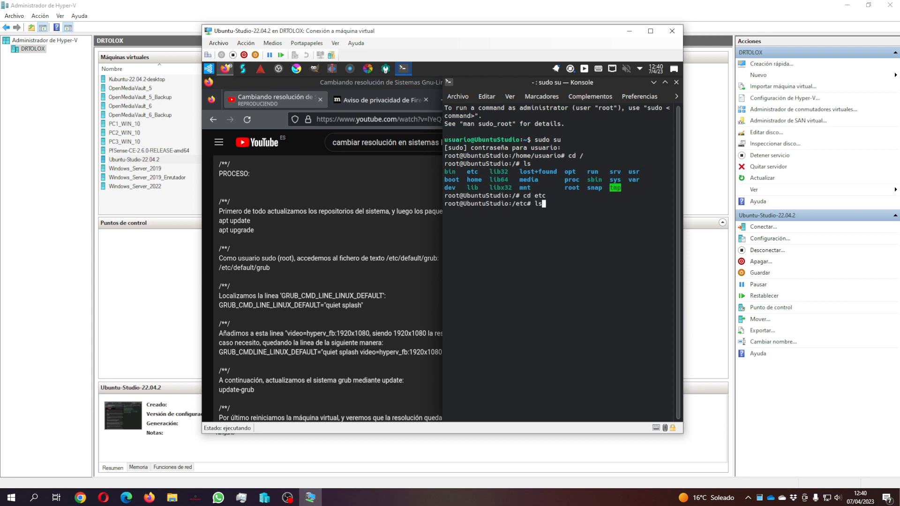
{"action": "key", "text": "Return"}
{"action": "type", "text": "cd default/"}
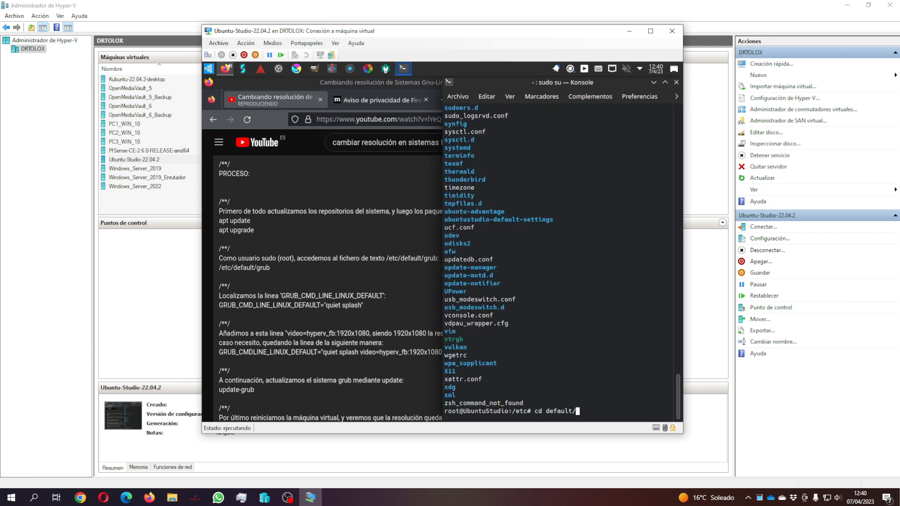
{"action": "key", "text": "Return"}
{"action": "type", "text": "ls"}
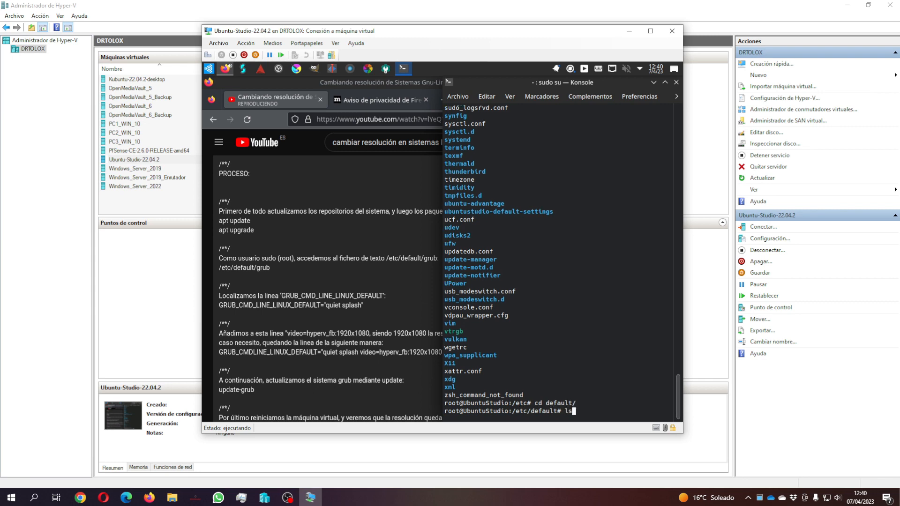
{"action": "key", "text": "Return"}
{"action": "type", "text": "nano grub"}
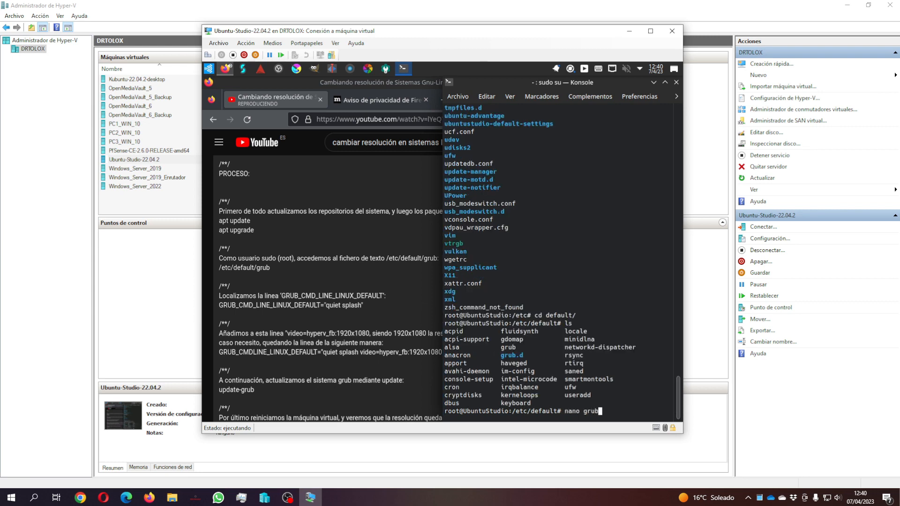
{"action": "key", "text": "Return"}
Step: Go to the GRUB_CMDLINE_LINUX_DEFAULT line and copy video=hyperv_fb:1920x1080 from the video description
{"action": "key", "text": "Down"}
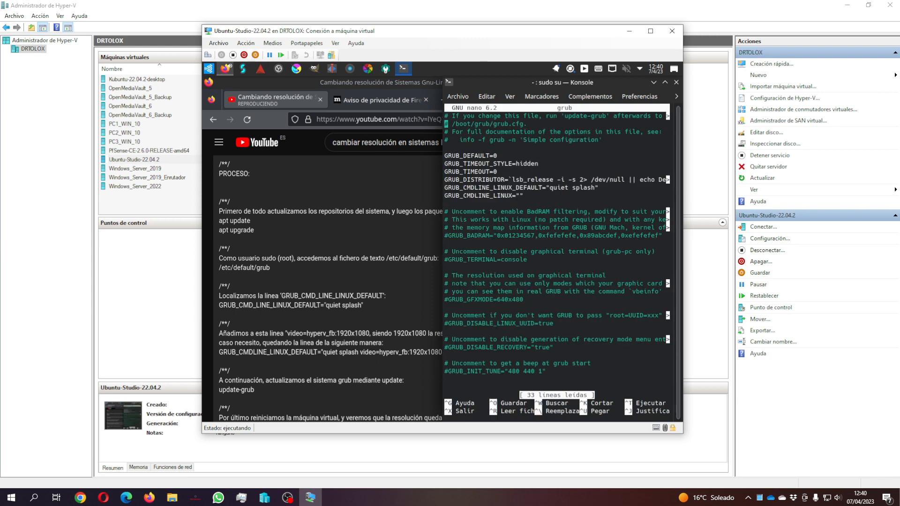
{"action": "key", "text": "Down"}
{"action": "key", "text": "Down"}
{"action": "left_click", "coordinate": [286, 343]}
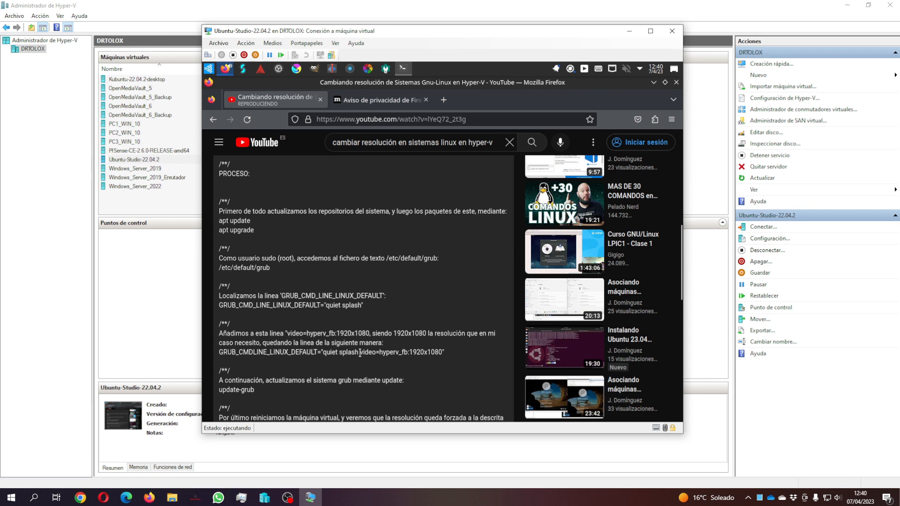
{"action": "left_click_drag", "start_coordinate": [360, 352], "coordinate": [451, 359]}
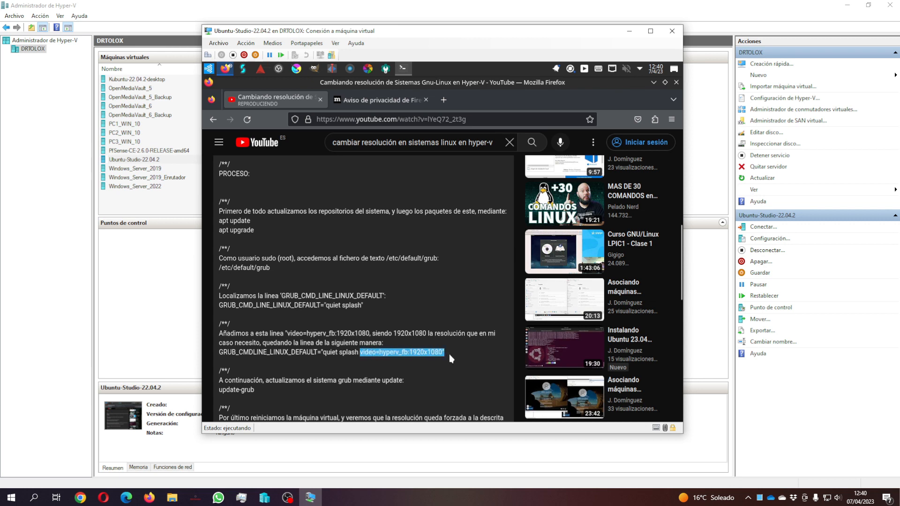
{"action": "right_click", "coordinate": [441, 351]}
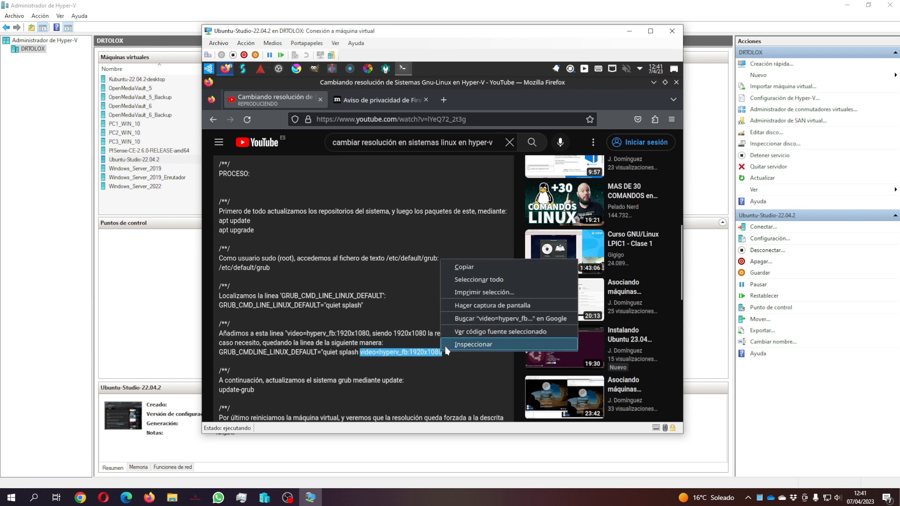
{"action": "left_click", "coordinate": [465, 268]}
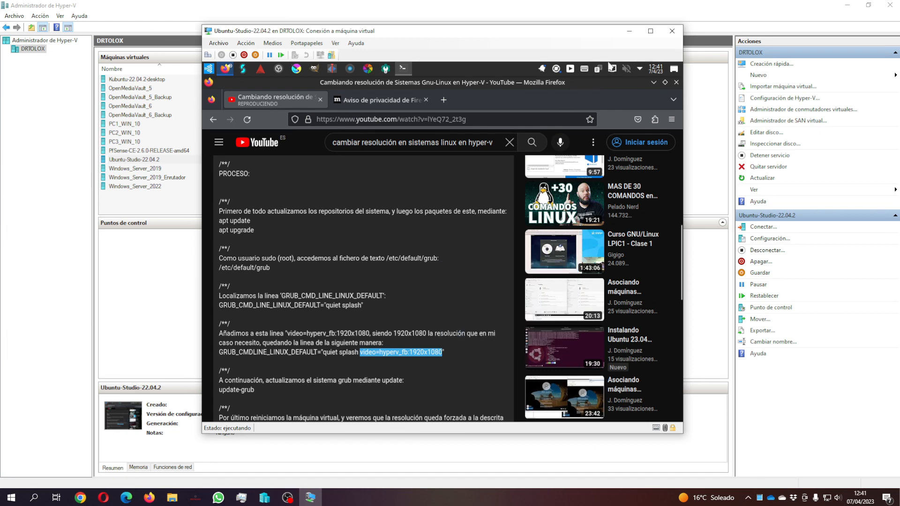
Step: Paste video=hyperv_fb:1920x1080 after quiet splash in the maximized nano editor
{"action": "left_click", "coordinate": [653, 82]}
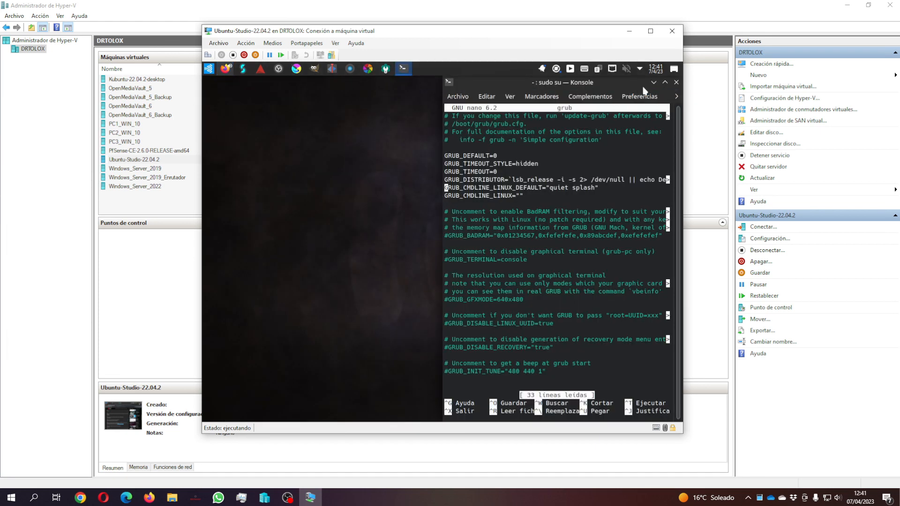
{"action": "left_click", "coordinate": [664, 82]}
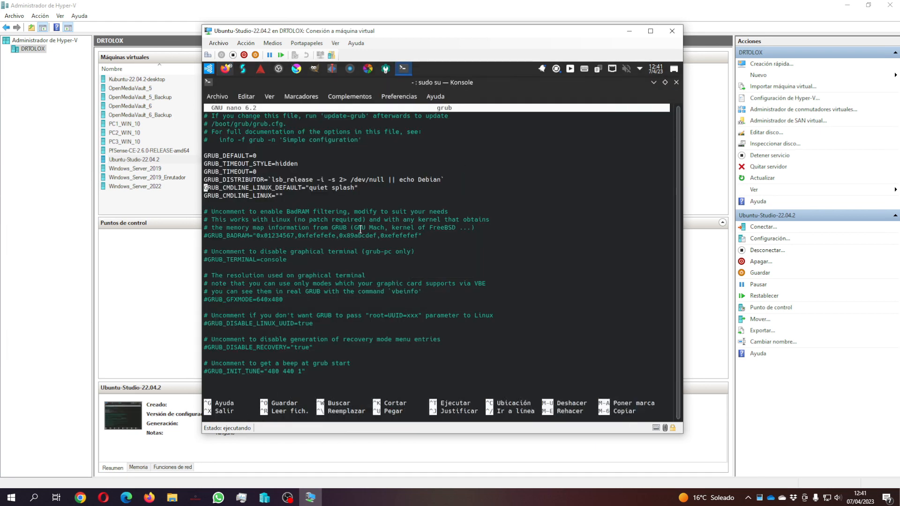
{"action": "key", "text": "Right"}
{"action": "key", "text": "Right"}
{"action": "key", "text": "Right"}
{"action": "key", "text": "Right"}
{"action": "key", "text": "Right"}
{"action": "key", "text": "Right"}
{"action": "key", "text": "Right"}
{"action": "key", "text": "Right"}
{"action": "key", "text": "Right"}
{"action": "key", "text": "Right"}
{"action": "key", "text": "Right"}
{"action": "key", "text": "Right"}
{"action": "key", "text": "Right"}
{"action": "key", "text": "Right"}
{"action": "key", "text": "Right"}
{"action": "key", "text": "Right"}
{"action": "key", "text": "Right"}
{"action": "key", "text": "Right"}
{"action": "key", "text": "Right"}
{"action": "key", "text": "Right"}
{"action": "key", "text": "Right"}
{"action": "key", "text": "Right"}
{"action": "key", "text": "Right"}
{"action": "key", "text": "ctrl+shift+v"}
{"action": "key", "text": "Left"}
{"action": "key", "text": "Left"}
{"action": "key", "text": "Left"}
{"action": "key", "text": "Left"}
{"action": "key", "text": "Left"}
{"action": "key", "text": "Left"}
{"action": "key", "text": "Left"}
{"action": "key", "text": "Left"}
{"action": "key", "text": "Left"}
{"action": "key", "text": "Left"}
{"action": "key", "text": "Left"}
{"action": "key", "text": "Left"}
{"action": "key", "text": "Left"}
{"action": "key", "text": "Left"}
{"action": "key", "text": "Left"}
{"action": "key", "text": "Left"}
{"action": "key", "text": "Left"}
{"action": "key", "text": "Left"}
{"action": "key", "text": "Left"}
{"action": "key", "text": "Left"}
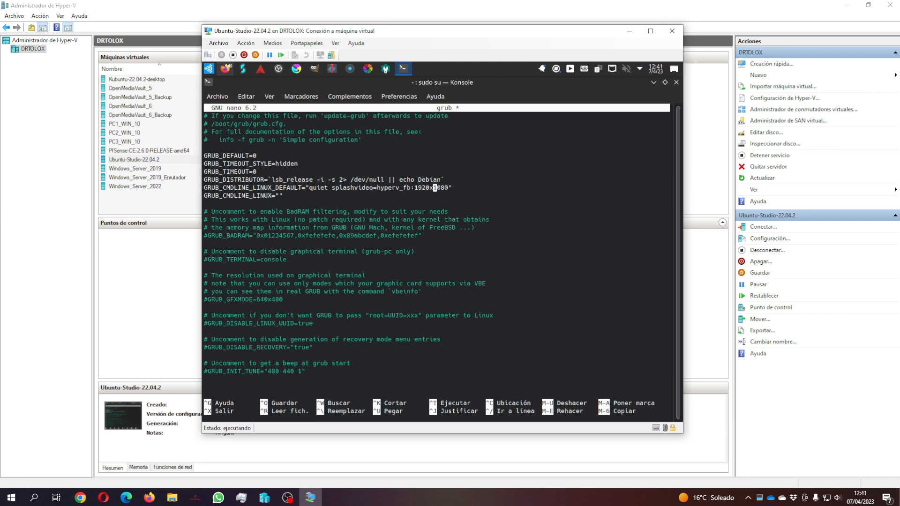
{"action": "key", "text": "Left"}
{"action": "key", "text": "Left"}
{"action": "key", "text": "Left"}
{"action": "key", "text": "Left"}
{"action": "key", "text": "Left"}
Step: Compare with the YouTube instructions, then save the grub file and exit nano
{"action": "left_click", "coordinate": [229, 72]}
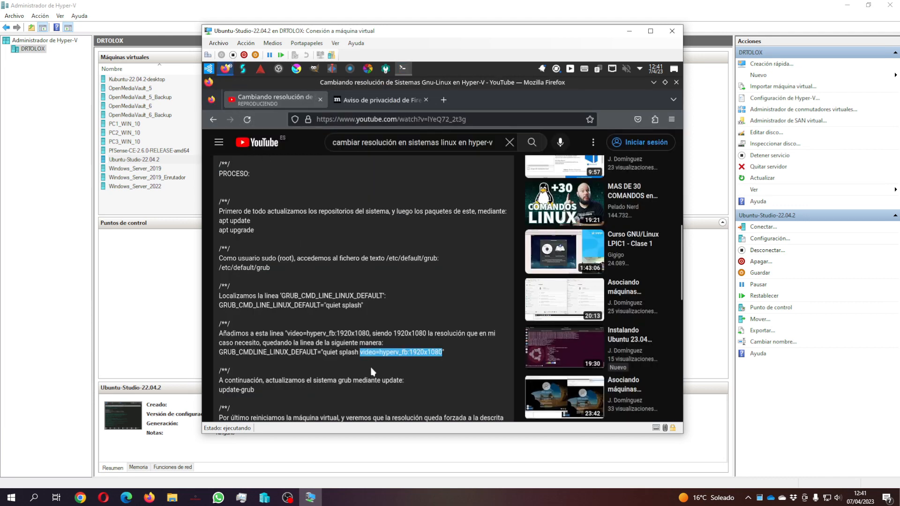
{"action": "left_click", "coordinate": [402, 68]}
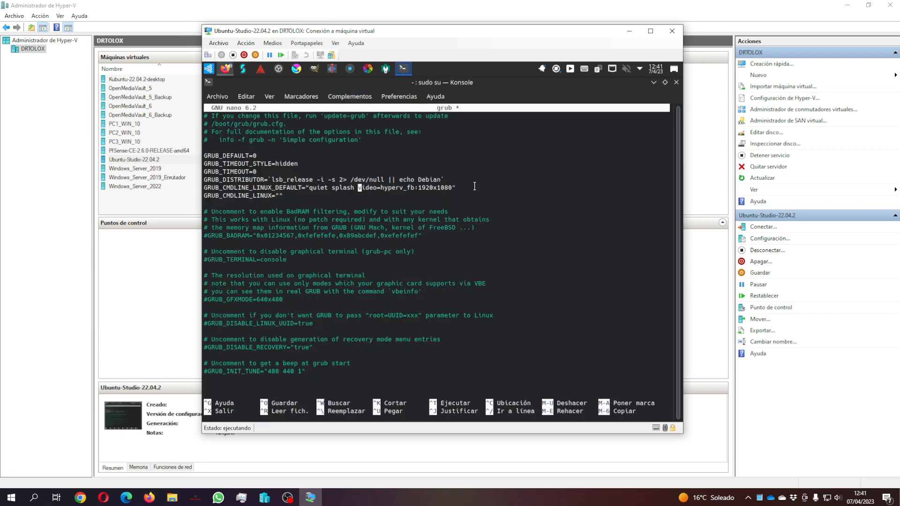
{"action": "key", "text": "ctrl+o"}
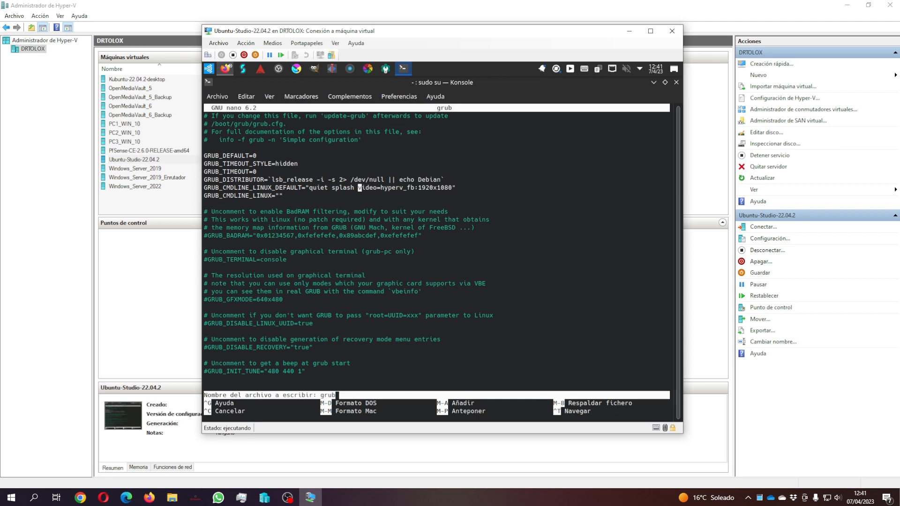
{"action": "key", "text": "Return"}
{"action": "key", "text": "ctrl+x"}
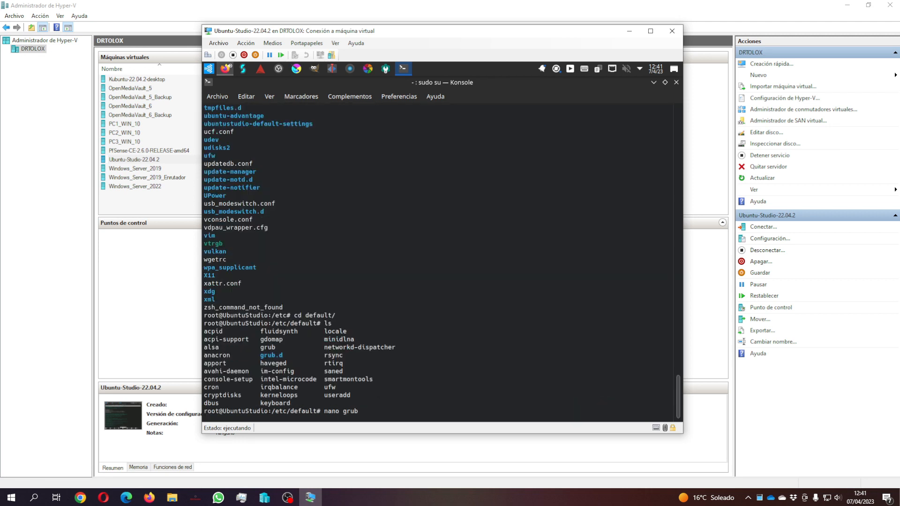
Step: Run update-grub to regenerate the boot configuration, then reboot the VM
{"action": "key", "text": "Return"}
{"action": "key", "text": "Return"}
{"action": "key", "text": "Return"}
{"action": "key", "text": "Return"}
{"action": "key", "text": "Return"}
{"action": "key", "text": "Return"}
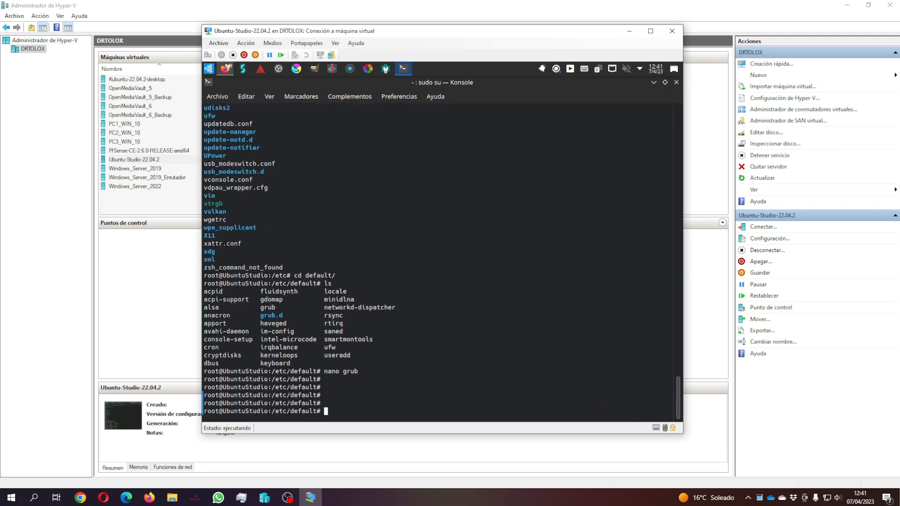
{"action": "type", "text": "apt"}
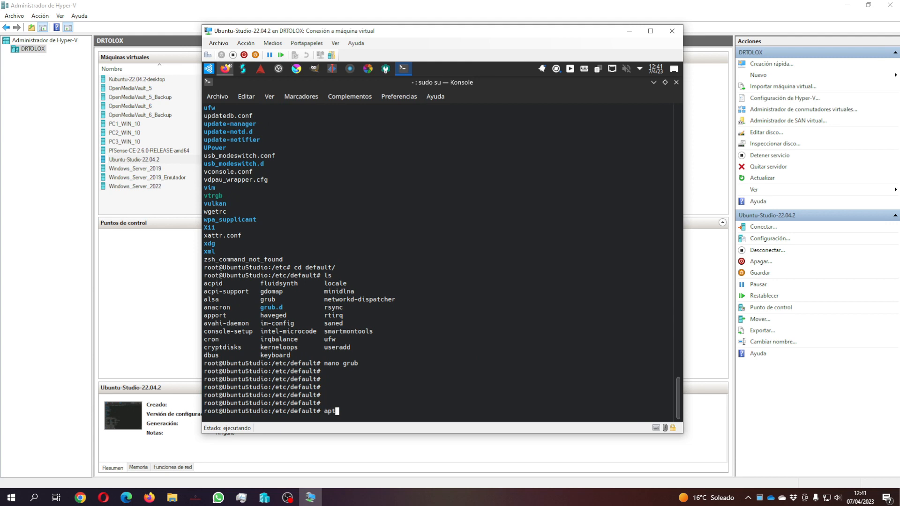
{"action": "key", "text": "BackSpace"}
{"action": "key", "text": "BackSpace"}
{"action": "key", "text": "BackSpace"}
{"action": "type", "text": "update-grub"}
{"action": "key", "text": "Return"}
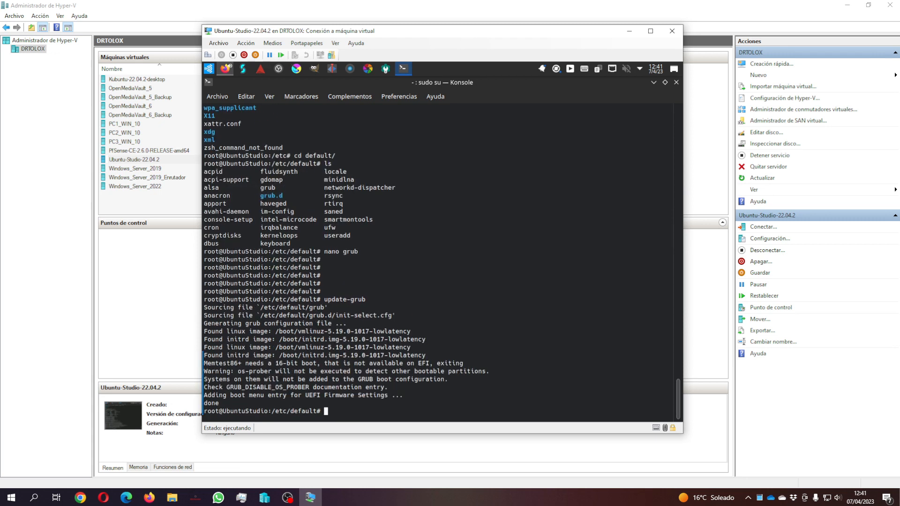
{"action": "type", "text": "reboot"}
{"action": "key", "text": "Return"}
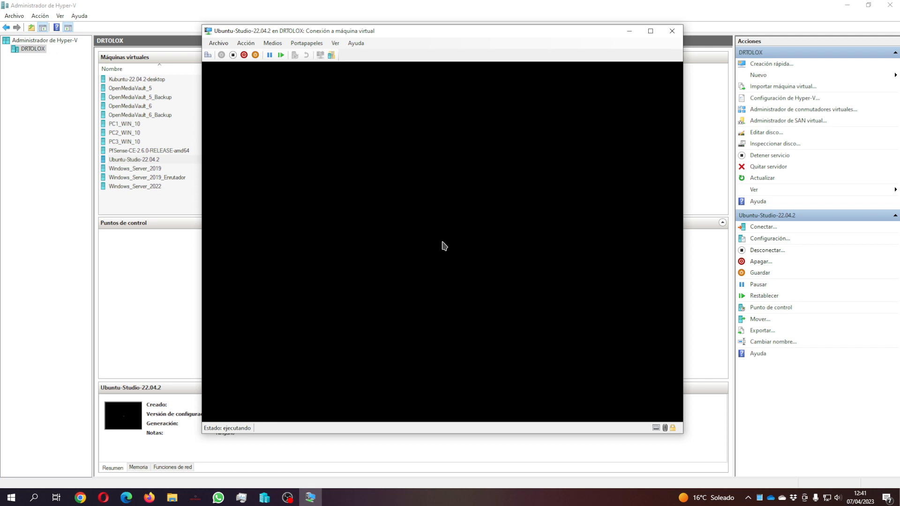
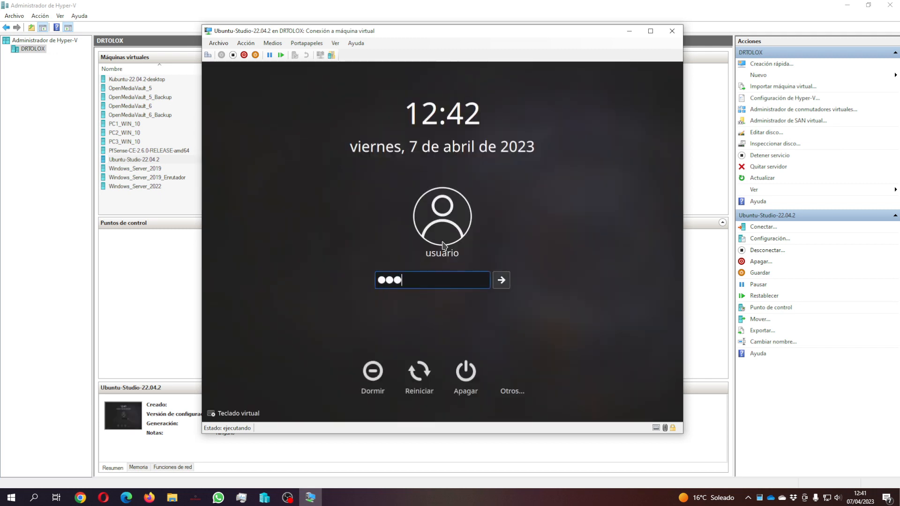
Step: Log back in with the user's password and maximize the VM connection window
{"action": "key", "text": "Return"}
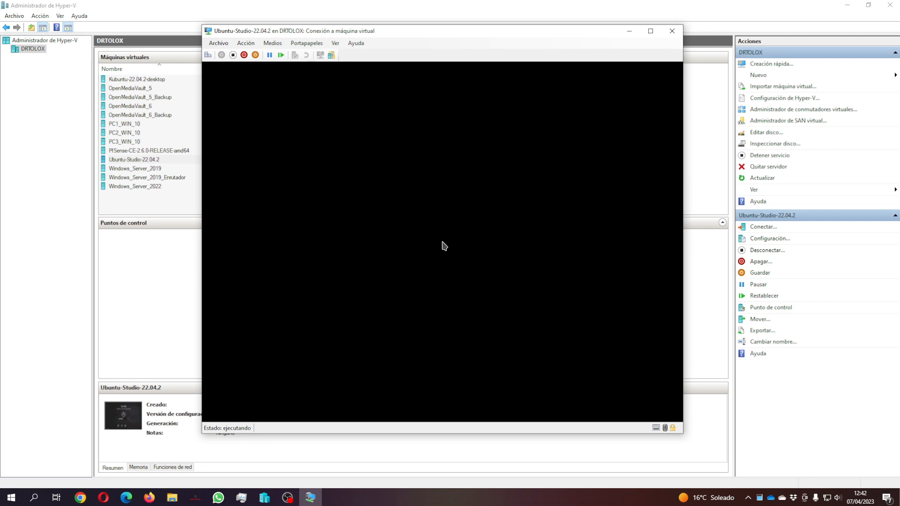
{"action": "left_click", "coordinate": [648, 33]}
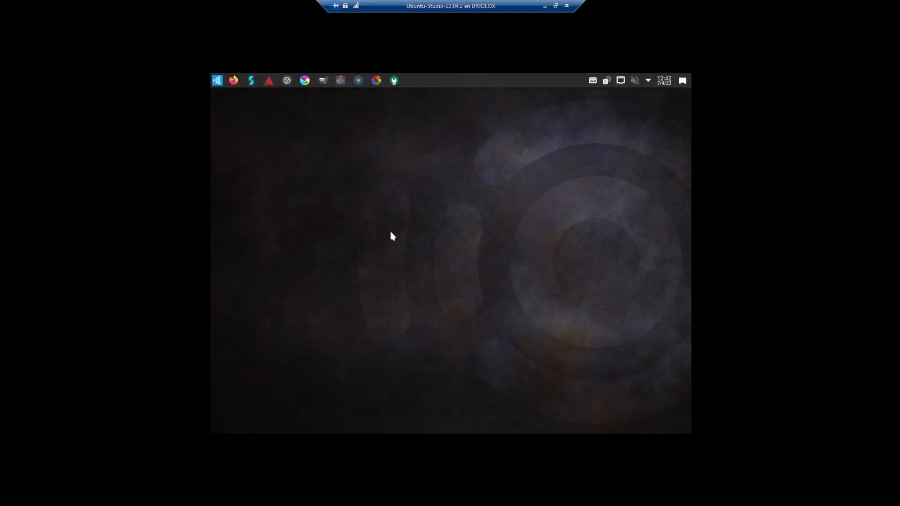
Step: Set the display resolution to 1920x1080 (16:9) in the screen preferences and apply it
{"action": "right_click", "coordinate": [452, 161]}
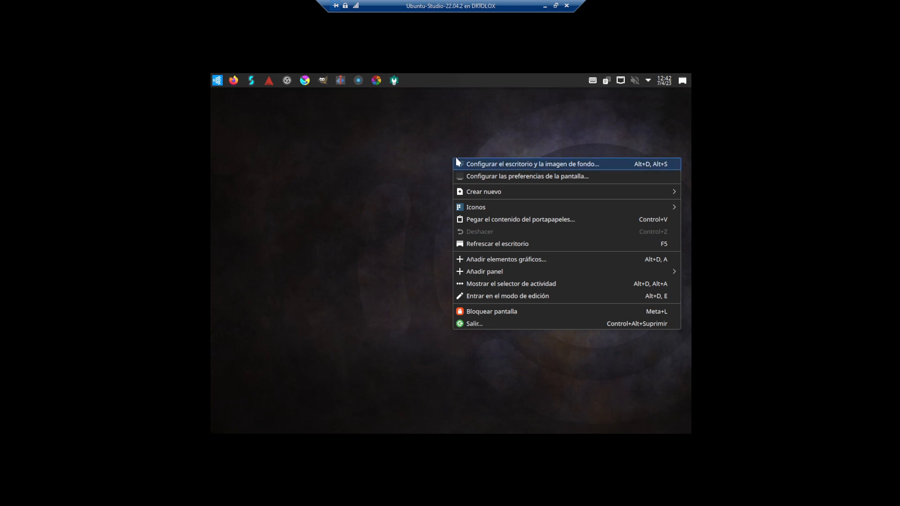
{"action": "left_click", "coordinate": [481, 173]}
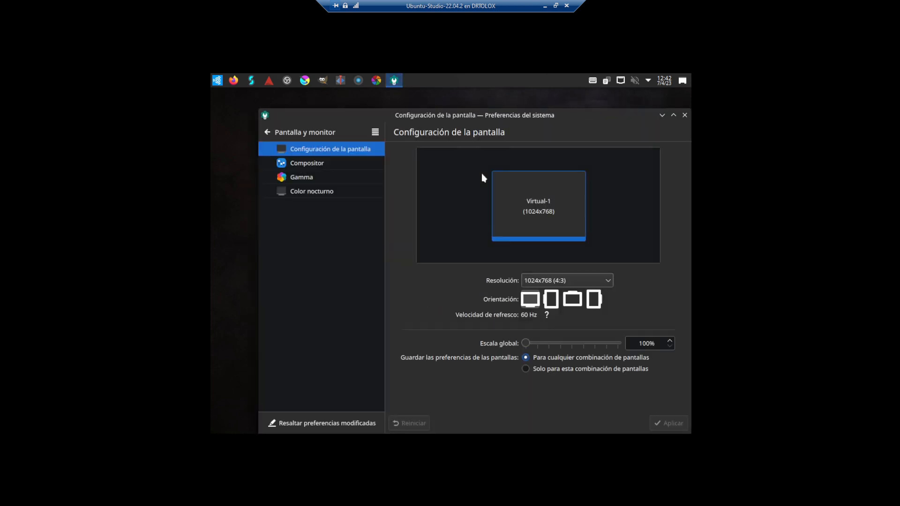
{"action": "left_click", "coordinate": [580, 281]}
{"action": "left_click", "coordinate": [560, 132]}
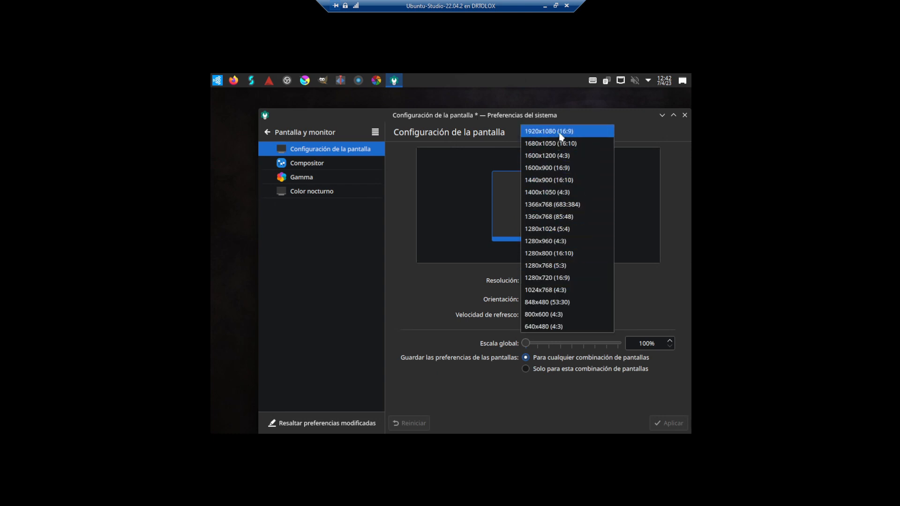
{"action": "left_click", "coordinate": [668, 423]}
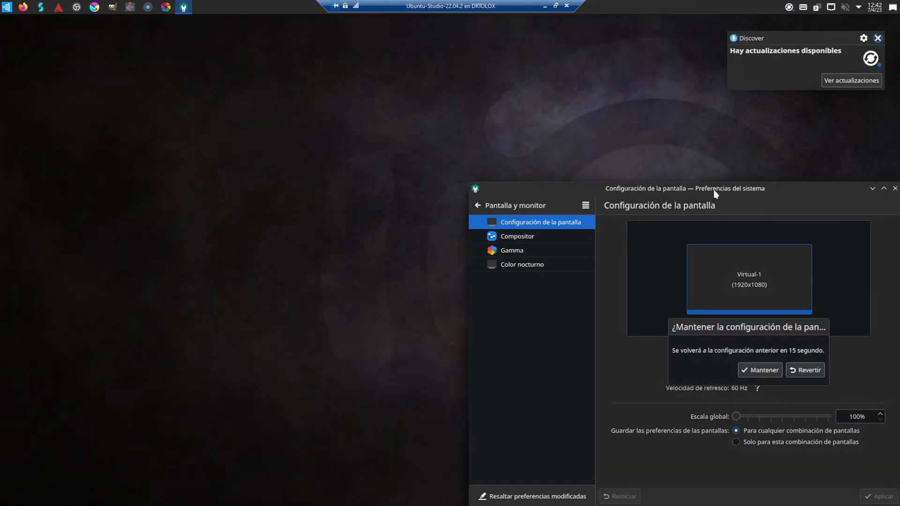
Step: Dismiss the updates notification, launch Konsole and close the display settings window
{"action": "left_click_drag", "start_coordinate": [723, 178], "coordinate": [528, 79]}
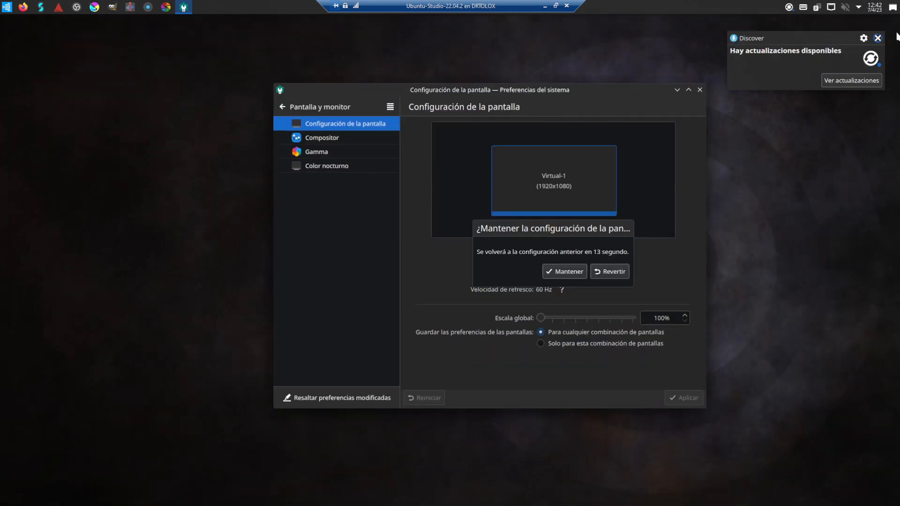
{"action": "left_click", "coordinate": [877, 38]}
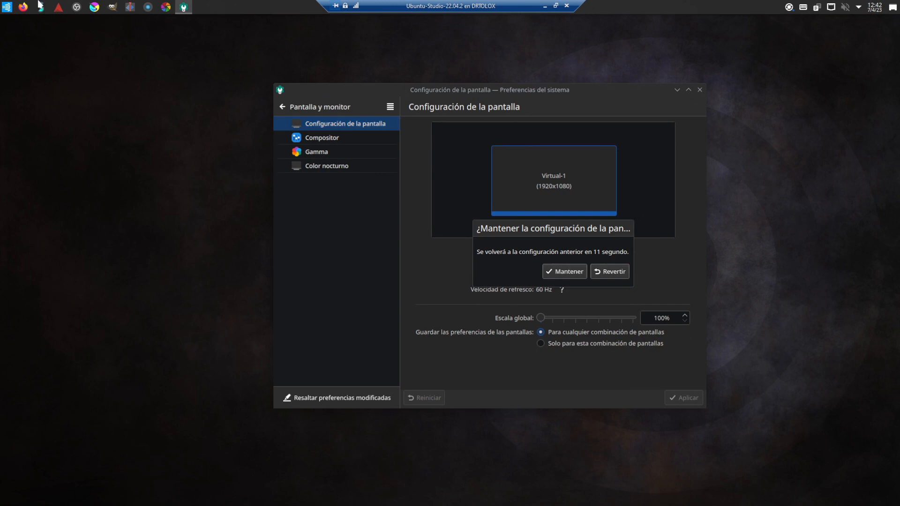
{"action": "left_click", "coordinate": [7, 8]}
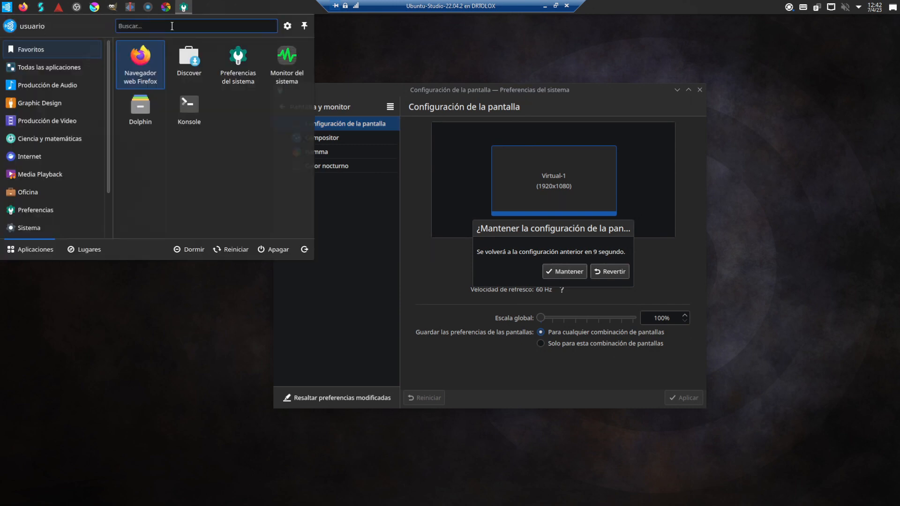
{"action": "left_click", "coordinate": [198, 114]}
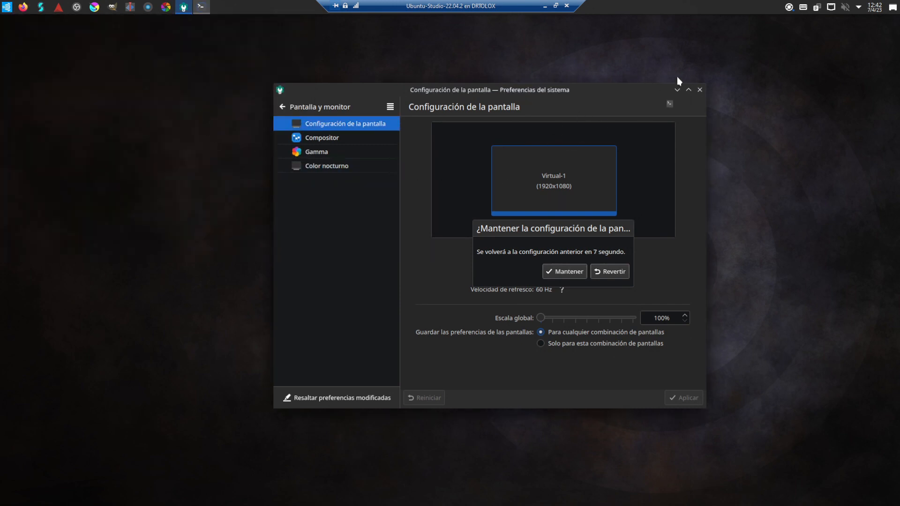
{"action": "left_click", "coordinate": [699, 91]}
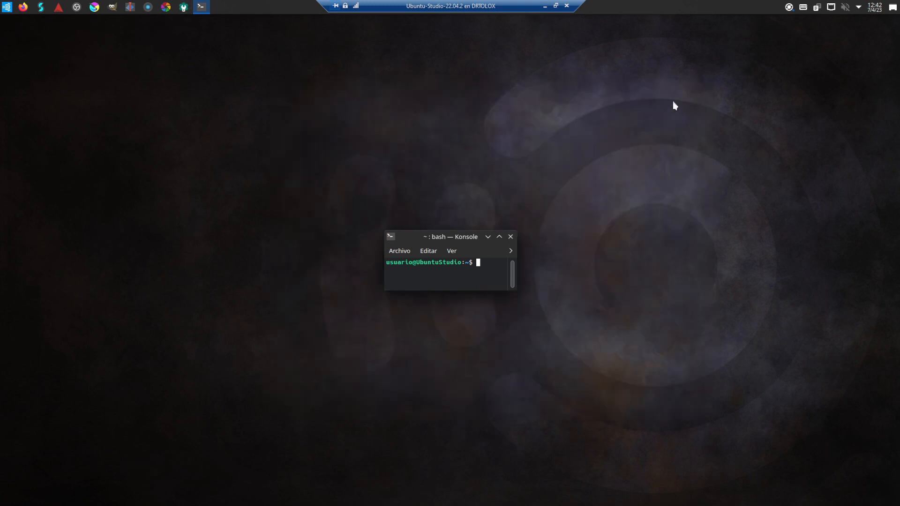
Step: Maximize Konsole, become root with sudo su and run apt update
{"action": "left_click", "coordinate": [499, 237]}
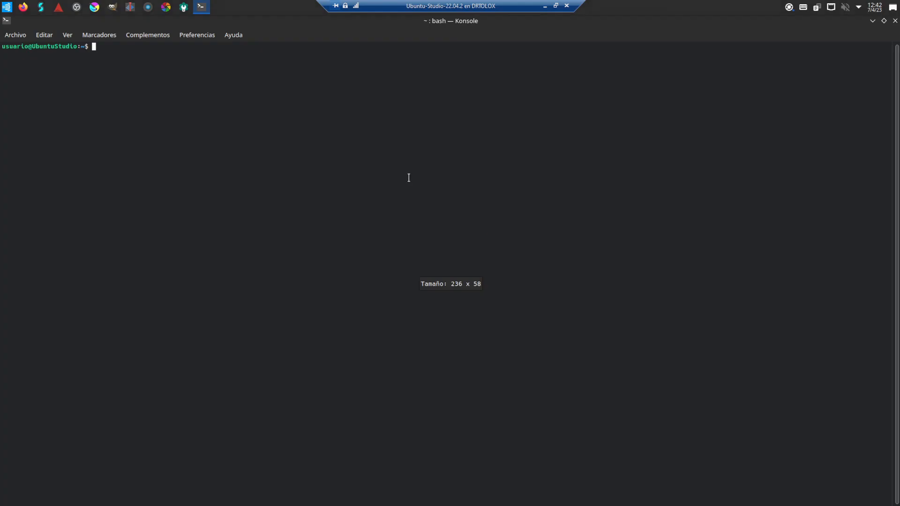
{"action": "type", "text": "sudo su"}
{"action": "key", "text": "Return"}
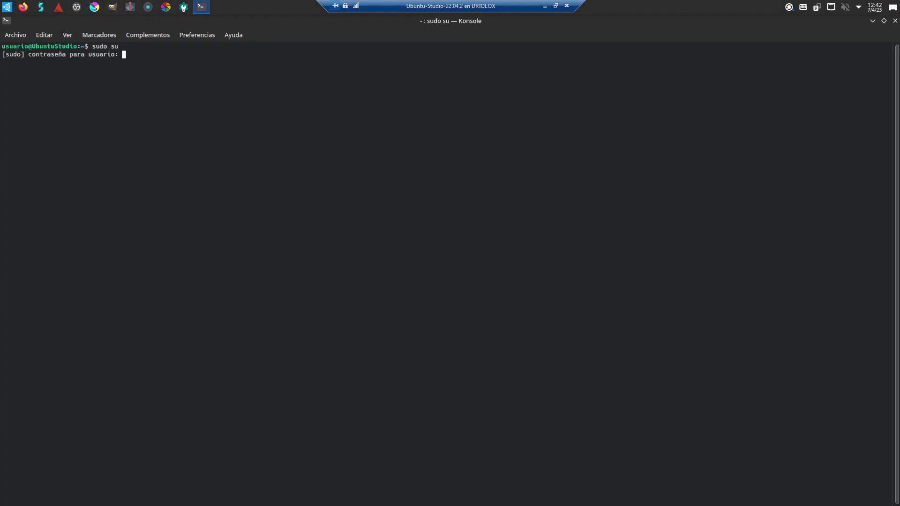
{"action": "key", "text": "Return"}
{"action": "type", "text": "apt "}
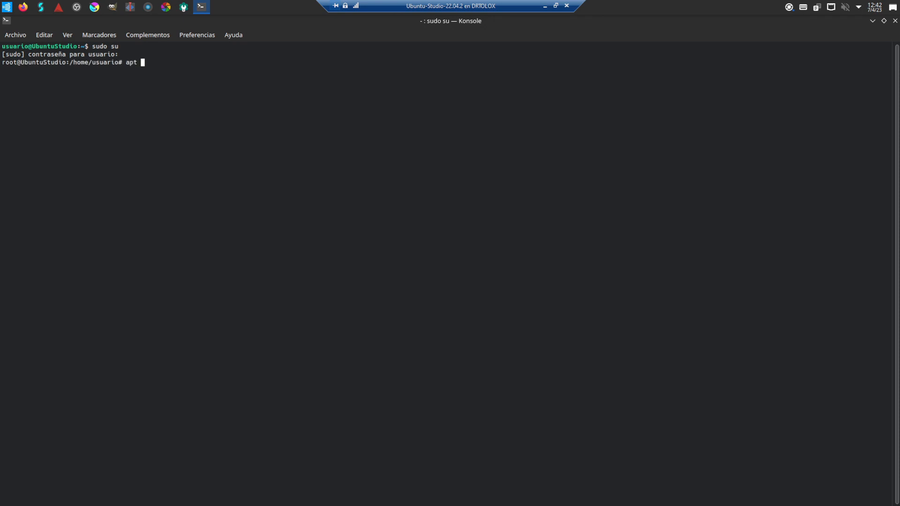
{"action": "type", "text": "update"}
{"action": "key", "text": "Return"}
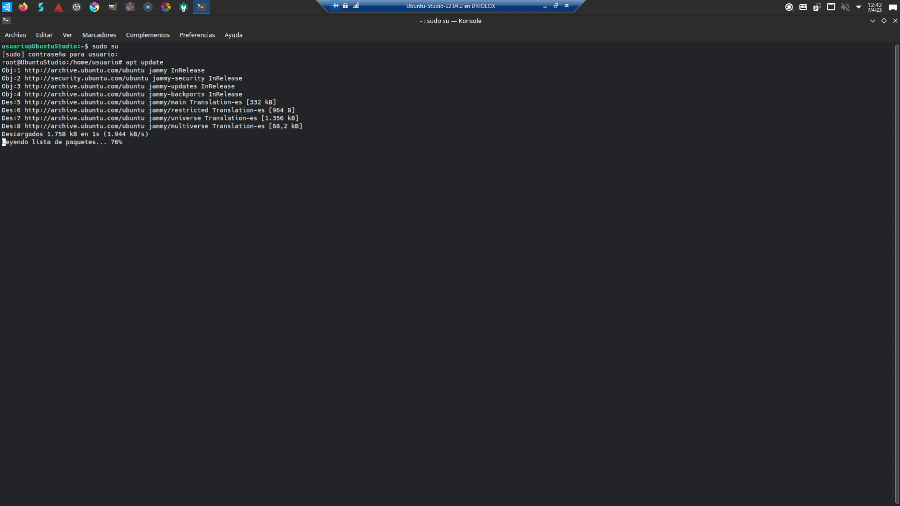
Step: Install neofetch with apt install neofetch, confirming with 's'
{"action": "type", "text": "a"}
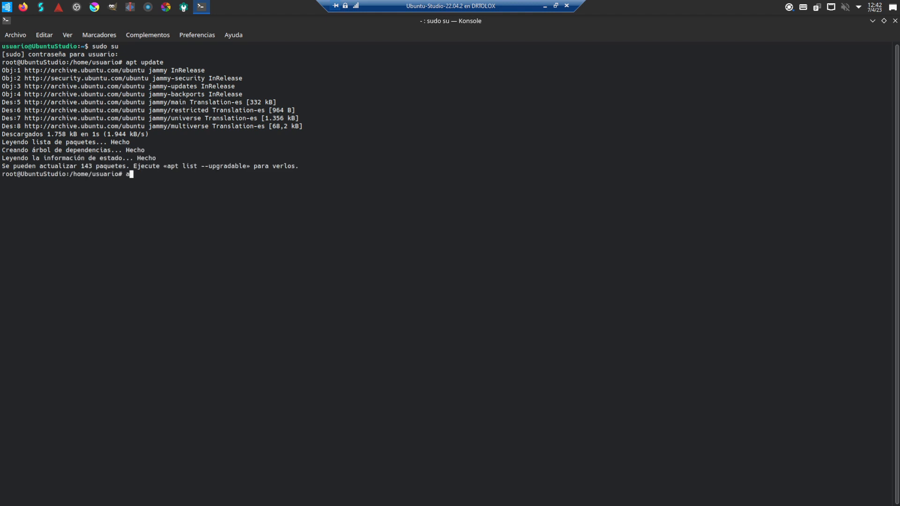
{"action": "type", "text": "pt install neofetch"}
{"action": "key", "text": "Return"}
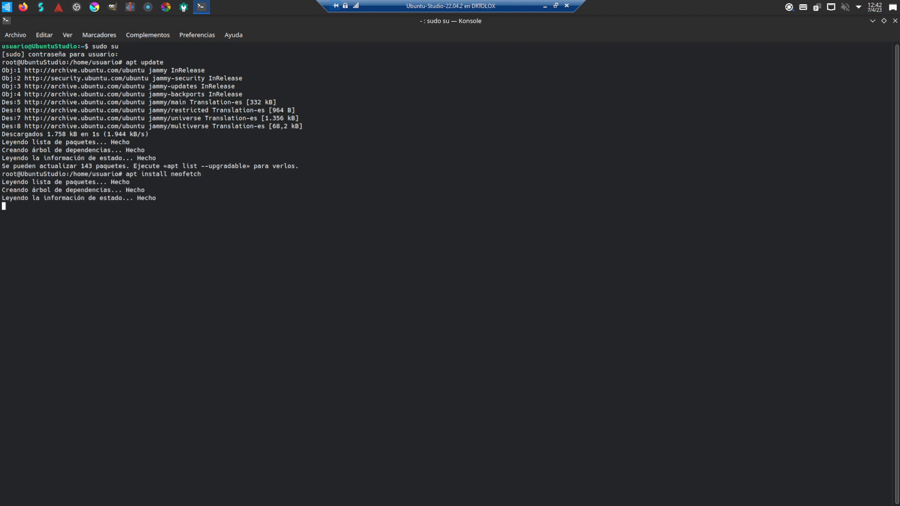
{"action": "type", "text": "s"}
{"action": "key", "text": "Return"}
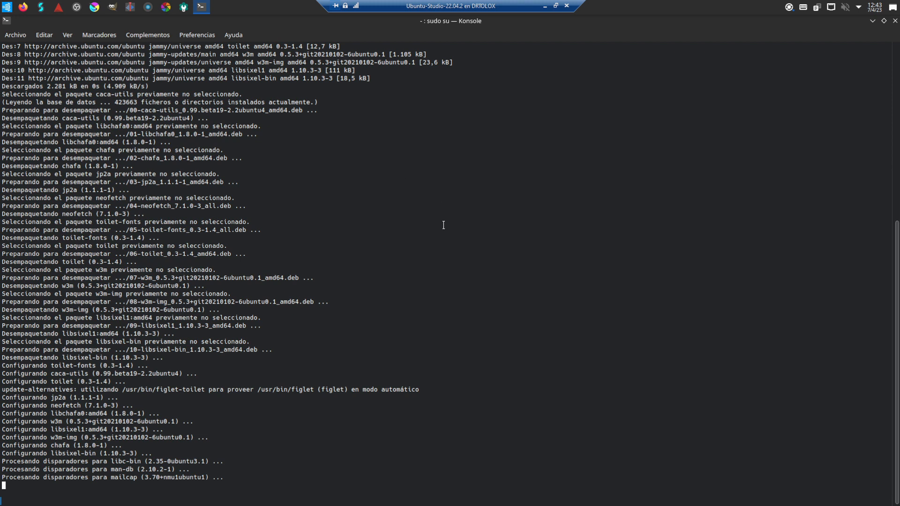
{"action": "key", "text": "Return"}
{"action": "key", "text": "Return"}
{"action": "key", "text": "Return"}
{"action": "key", "text": "Return"}
{"action": "key", "text": "Return"}
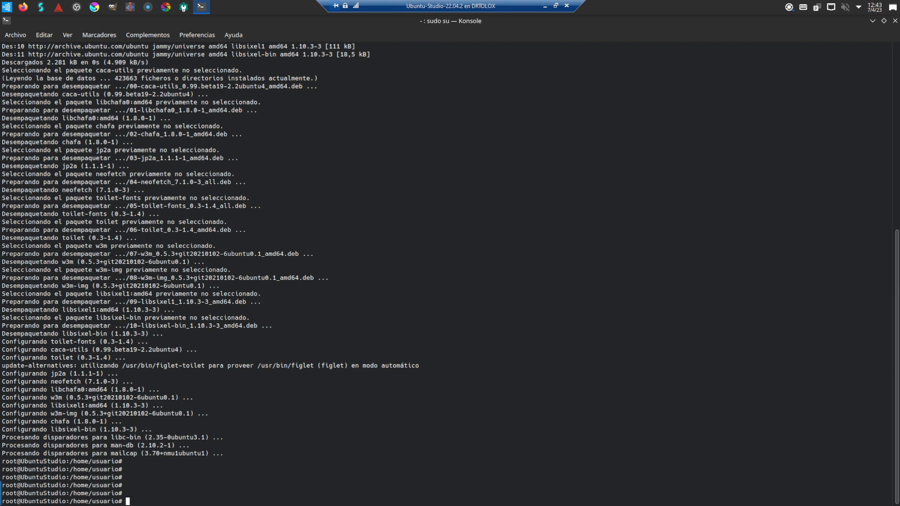
Step: Run neofetch to display the system summary
{"action": "type", "text": "apt"}
{"action": "key", "text": "BackSpace"}
{"action": "key", "text": "BackSpace"}
{"action": "key", "text": "BackSpace"}
{"action": "key", "text": "BackSpace"}
{"action": "type", "text": "neofetch"}
{"action": "key", "text": "Return"}
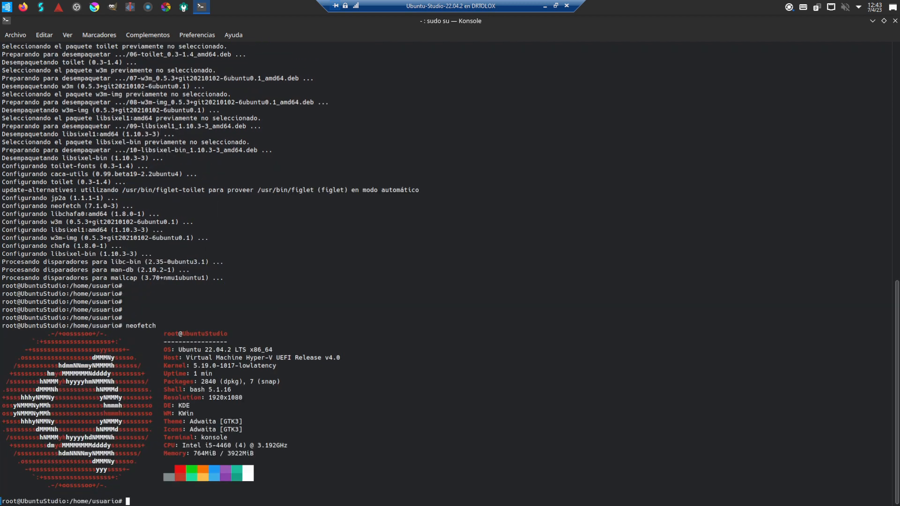
Step: Start apt upgrade, confirm with 's', and restore Konsole to a window
{"action": "type", "text": "apt upgrade"}
{"action": "key", "text": "Return"}
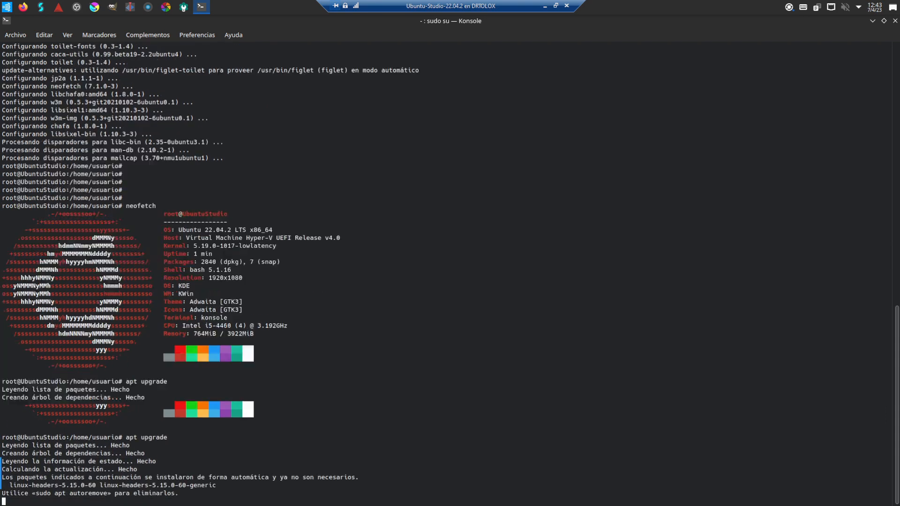
{"action": "type", "text": "s"}
{"action": "key", "text": "Return"}
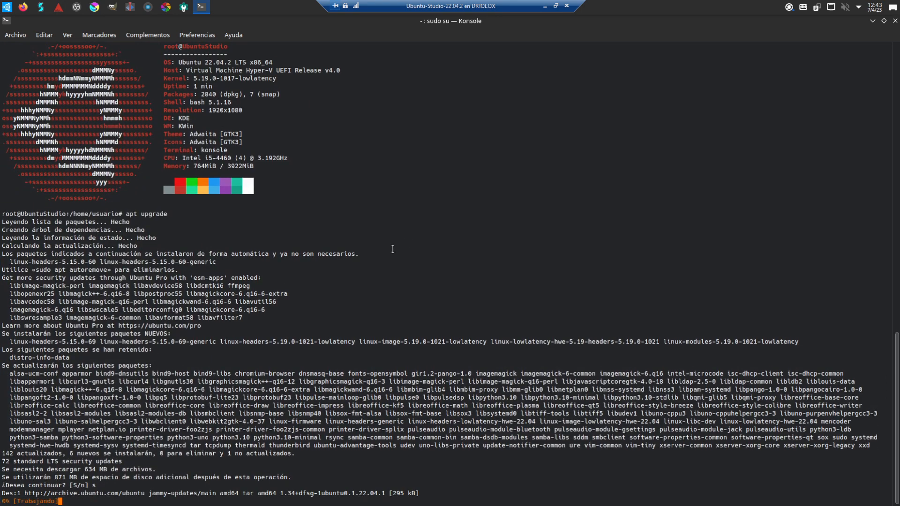
{"action": "left_click_drag", "start_coordinate": [304, 21], "coordinate": [898, 131]}
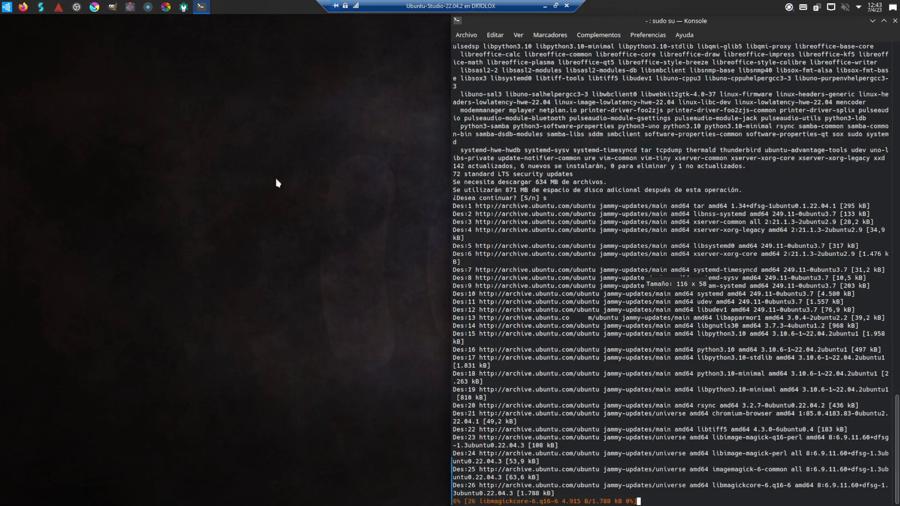
Step: Launch Studio Controls, then browse the All, Audio, Graphics and Video launcher categories
{"action": "left_click", "coordinate": [5, 7]}
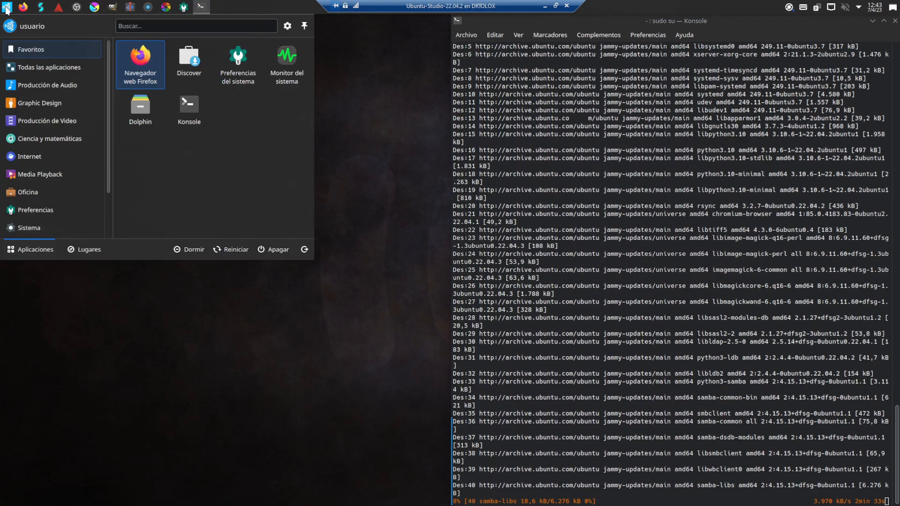
{"action": "left_click", "coordinate": [43, 7]}
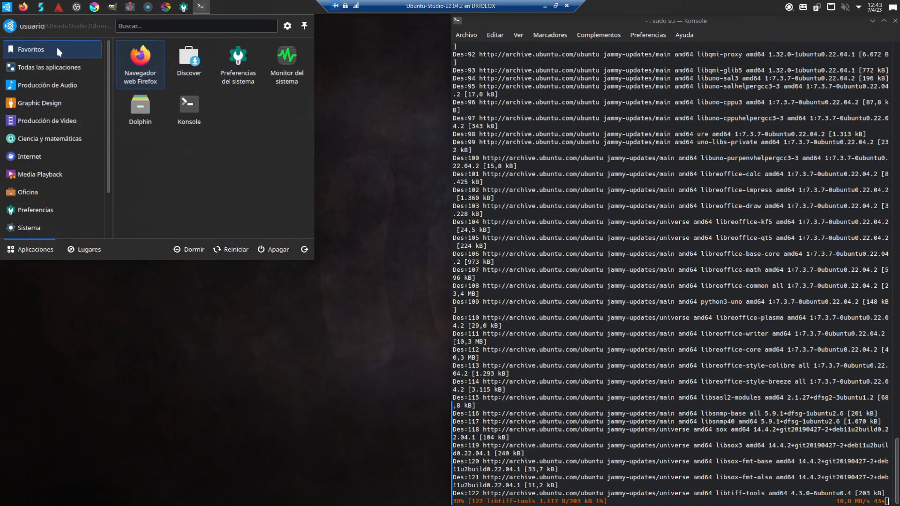
{"action": "left_click", "coordinate": [46, 69]}
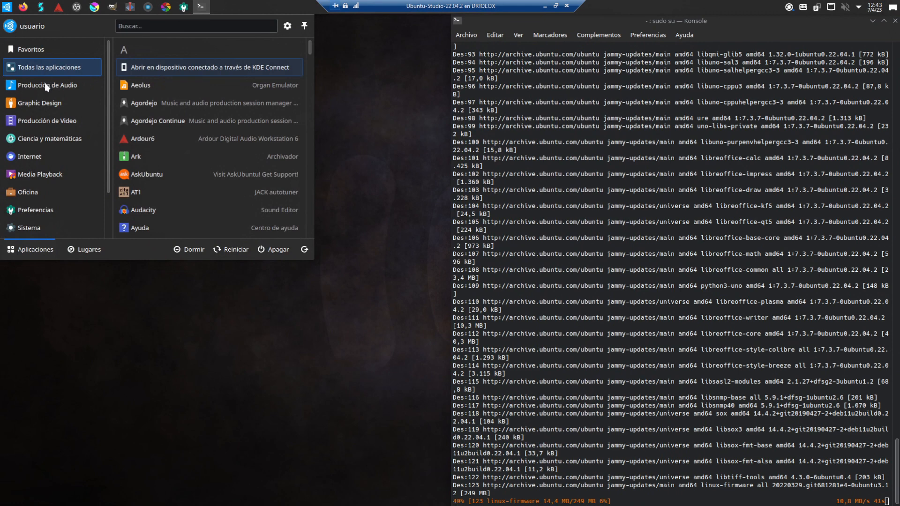
{"action": "left_click", "coordinate": [47, 87]}
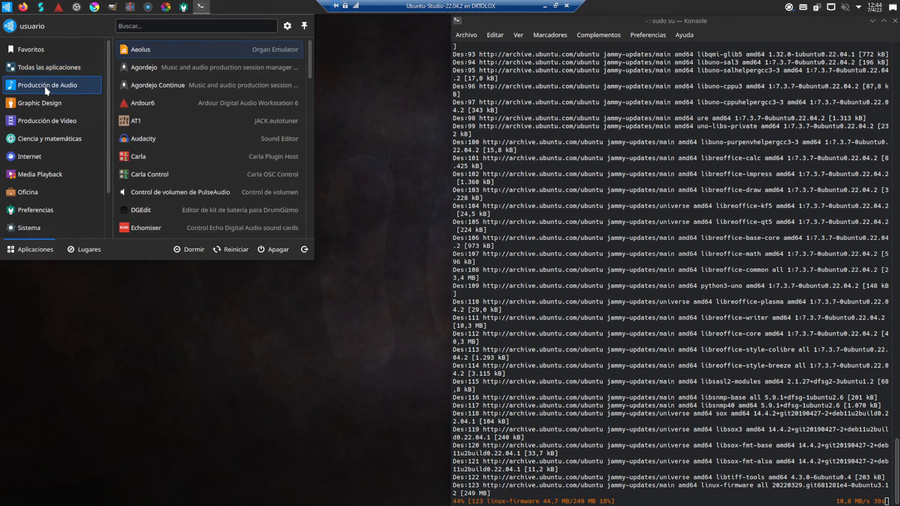
{"action": "left_click", "coordinate": [45, 105]}
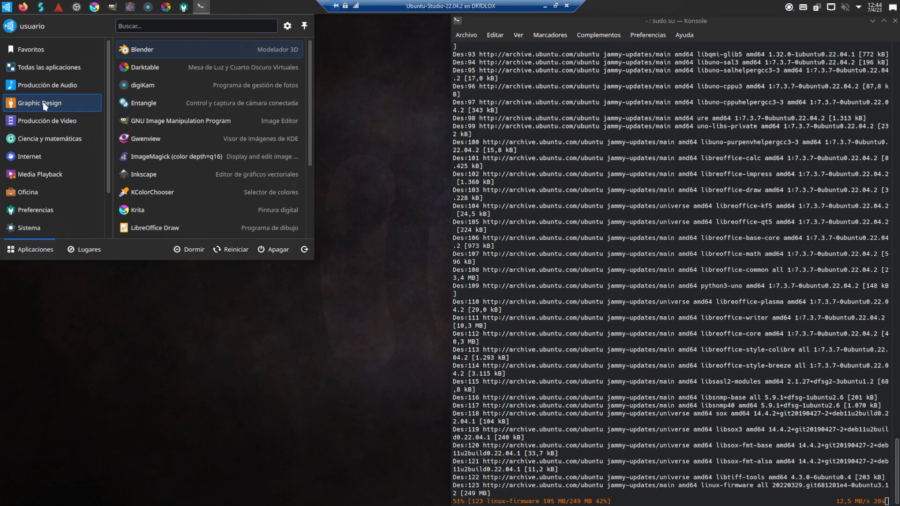
{"action": "left_click", "coordinate": [47, 122]}
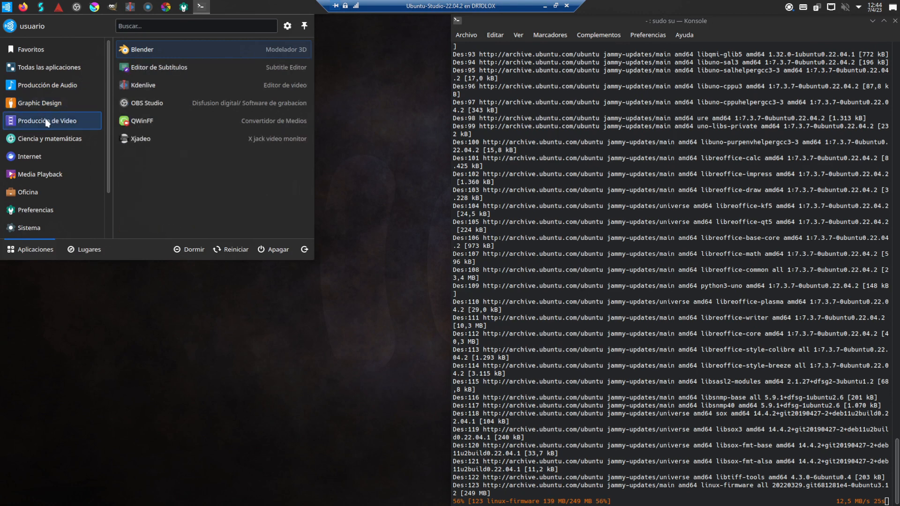
Step: Browse the Science, Internet and Multimedia categories and scroll down to Sistema
{"action": "left_click", "coordinate": [48, 139]}
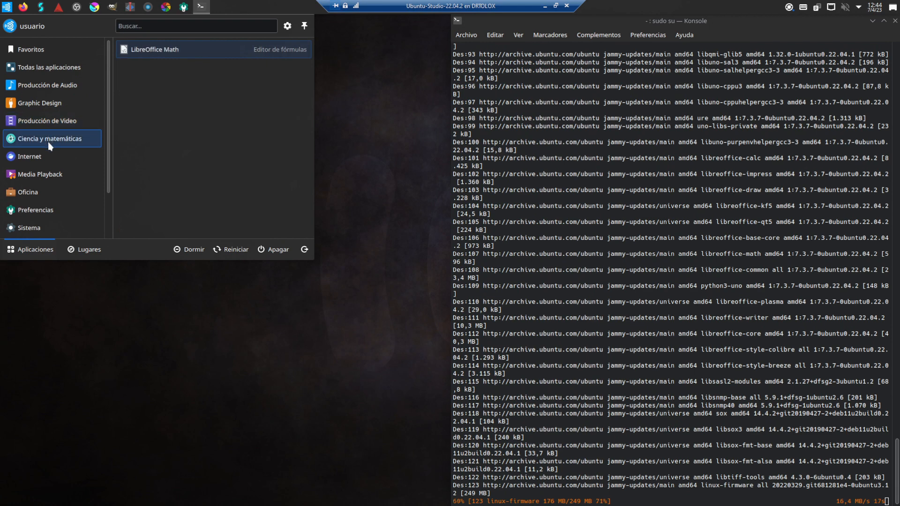
{"action": "left_click", "coordinate": [44, 155]}
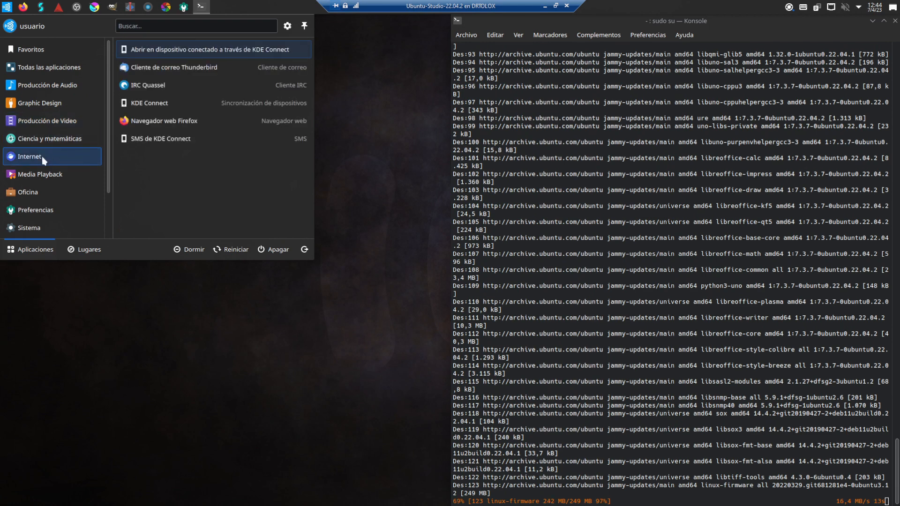
{"action": "left_click", "coordinate": [46, 176]}
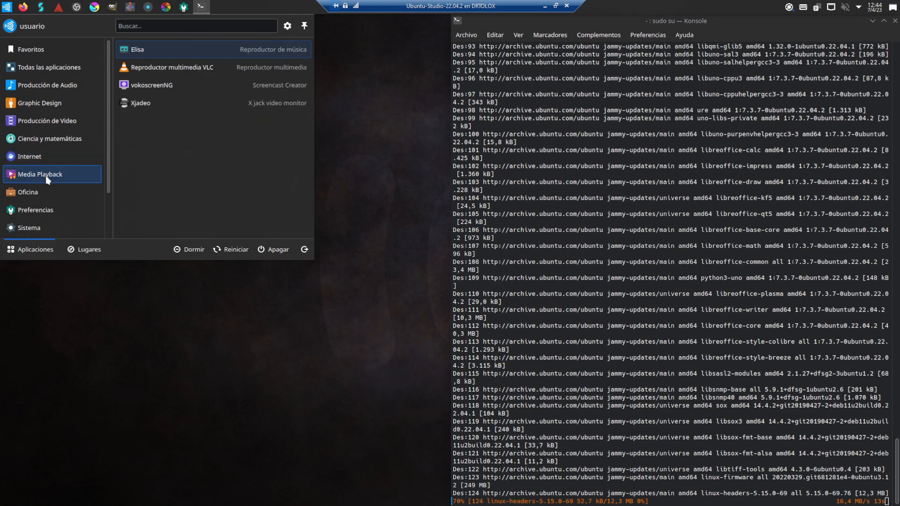
{"action": "mouse_move", "coordinate": [46, 188]}
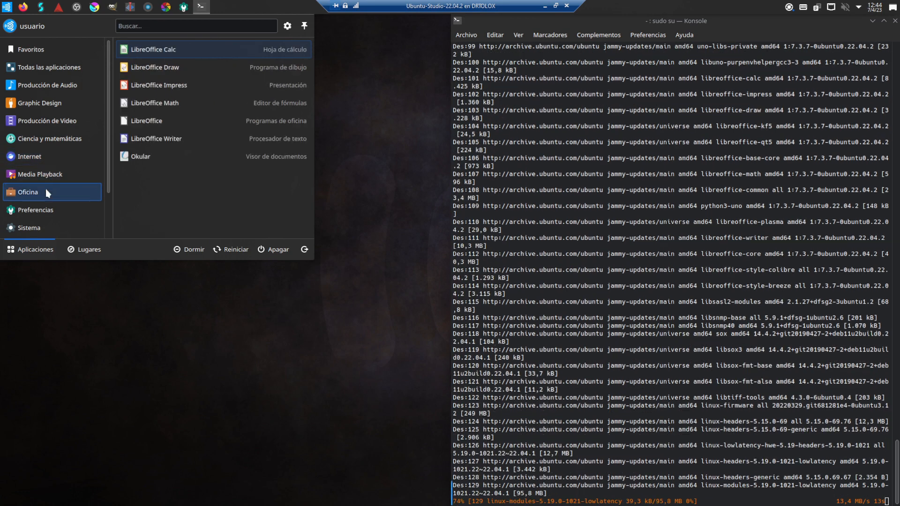
{"action": "mouse_move", "coordinate": [46, 212]}
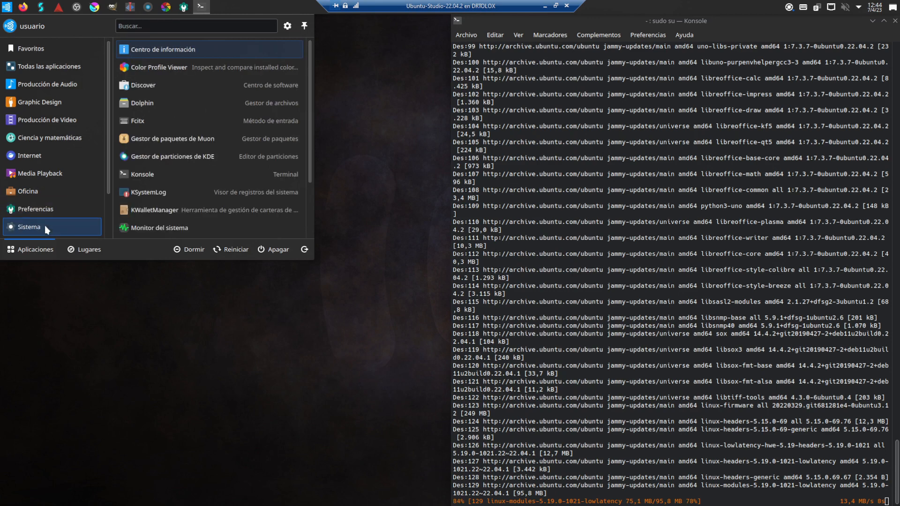
{"action": "scroll", "coordinate": [195, 216], "scroll_direction": "down", "scroll_amount": 1}
{"action": "scroll", "coordinate": [195, 215], "scroll_direction": "down", "scroll_amount": 2}
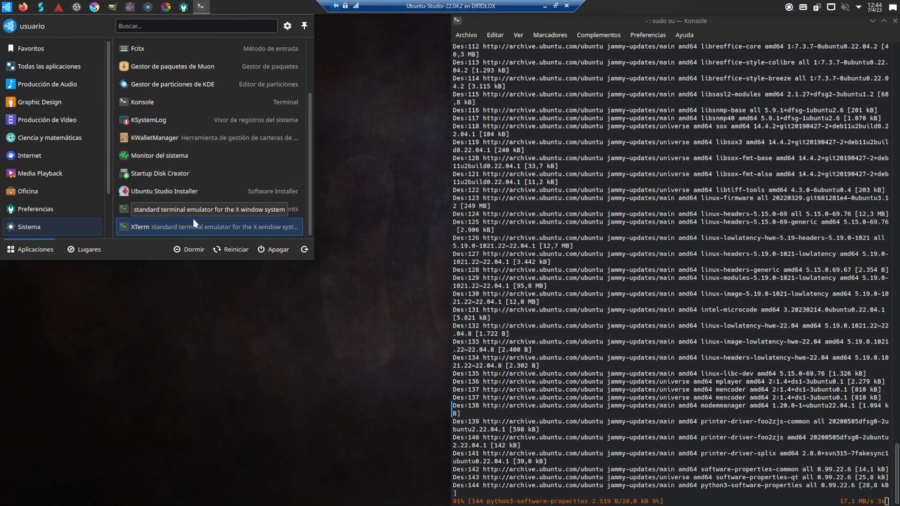
Step: Launch the Ubuntu Studio Installer, select linux-lowlatency to review it, then close without installing
{"action": "left_click", "coordinate": [196, 196]}
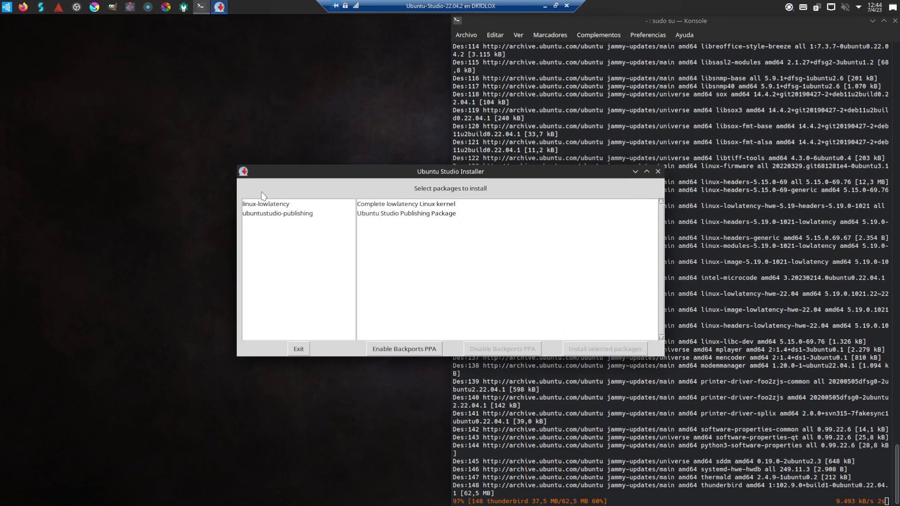
{"action": "left_click_drag", "start_coordinate": [375, 174], "coordinate": [192, 100]}
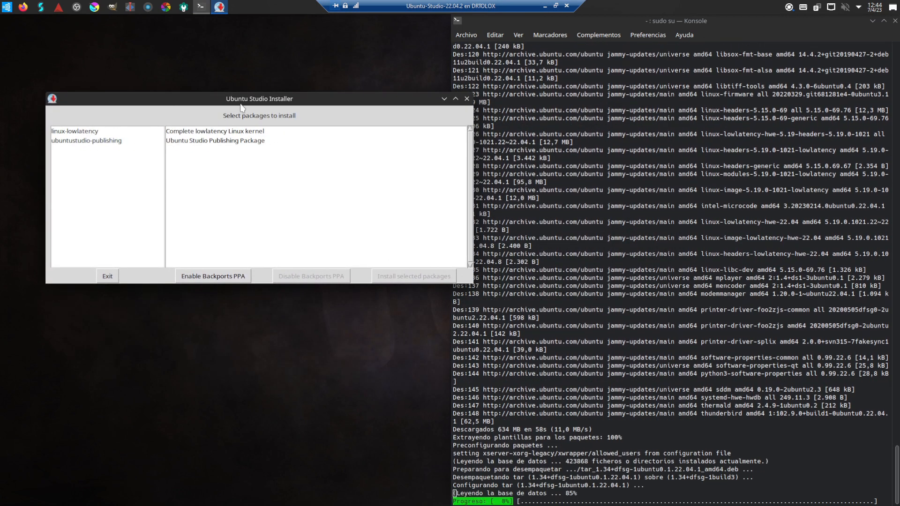
{"action": "left_click", "coordinate": [75, 132]}
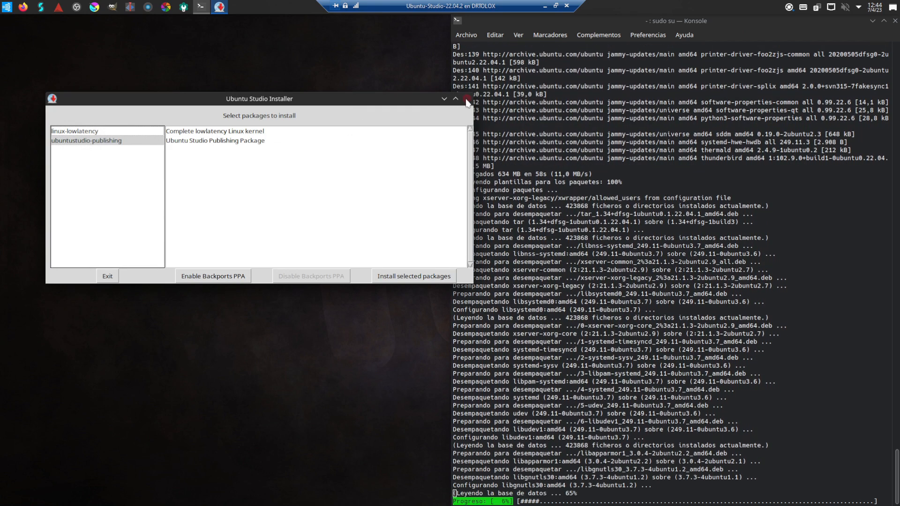
{"action": "left_click", "coordinate": [467, 98]}
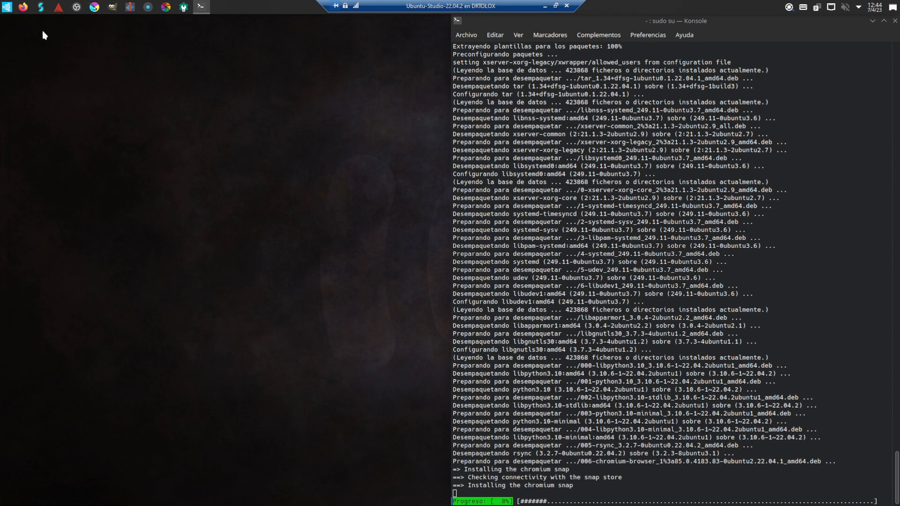
Step: Launch UXTerm from a 'ter' search, tile it on the left half, and run neofetch
{"action": "key", "text": "super"}
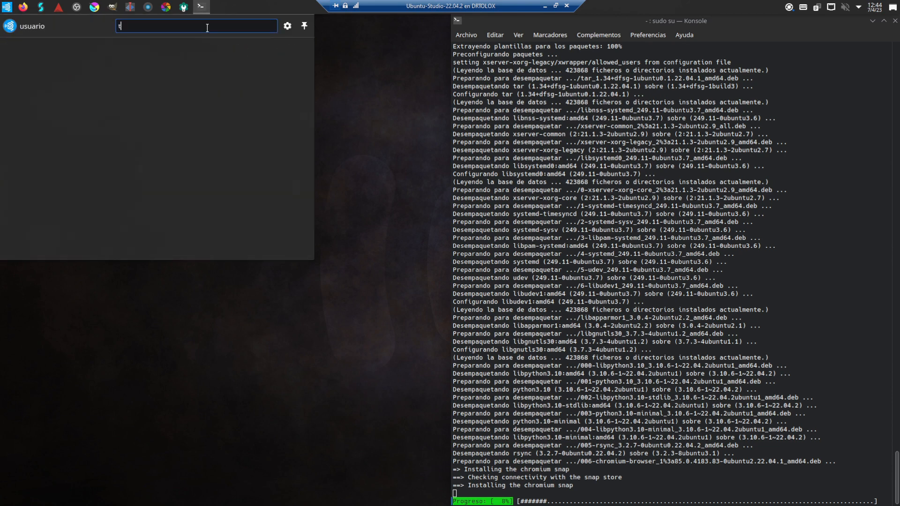
{"action": "type", "text": "ter"}
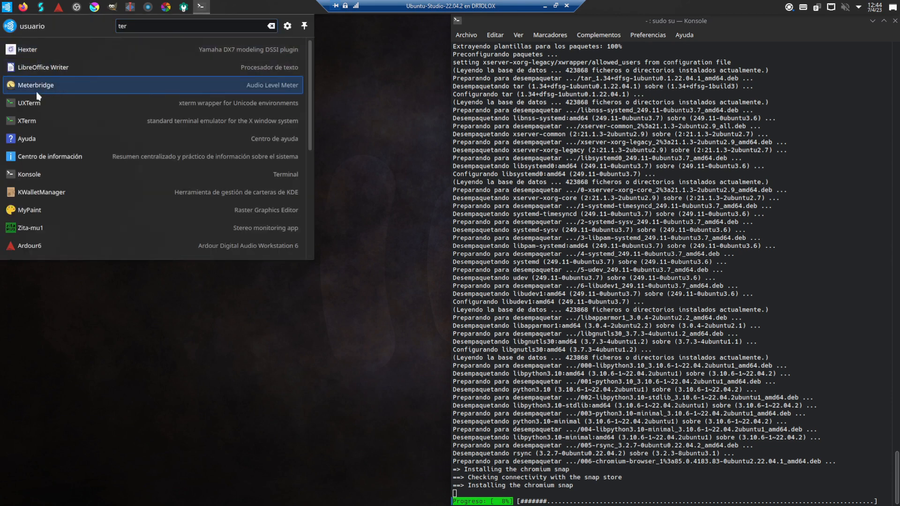
{"action": "left_click", "coordinate": [30, 105]}
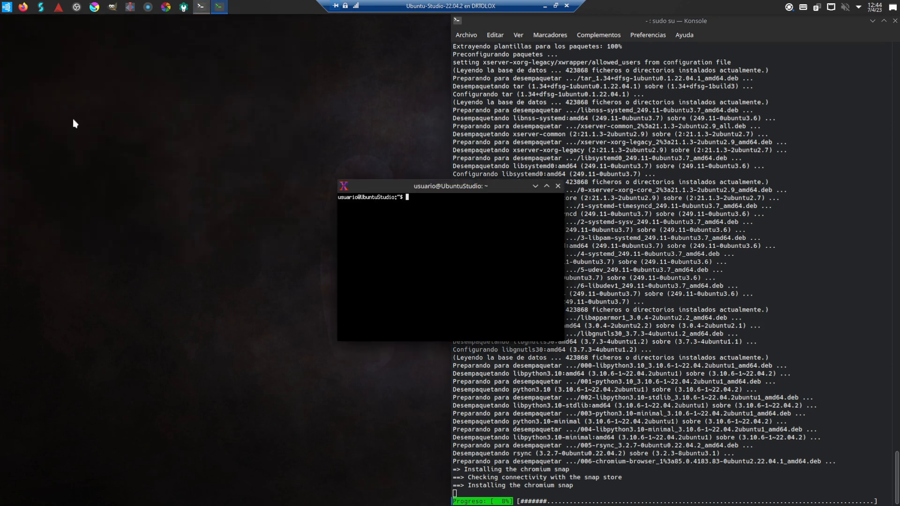
{"action": "left_click_drag", "start_coordinate": [148, 231], "coordinate": [1, 287]}
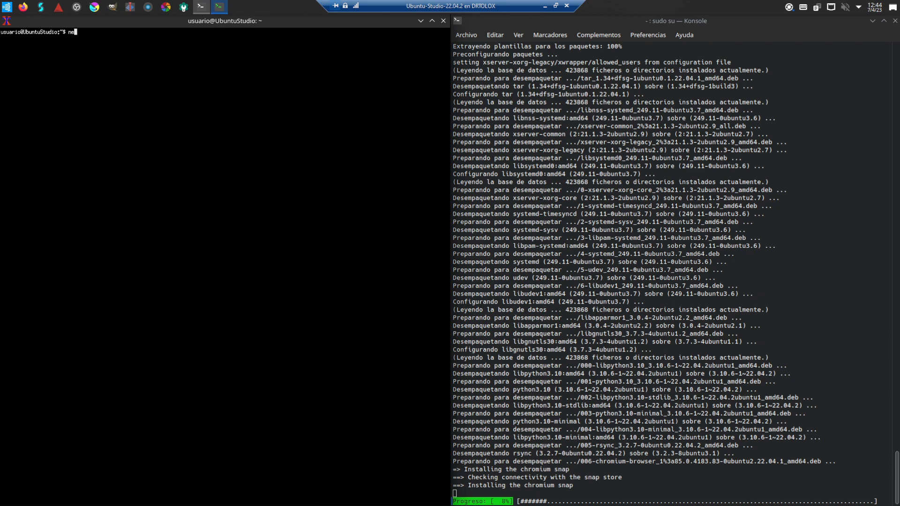
{"action": "type", "text": "nefetch"}
{"action": "key", "text": "Return"}
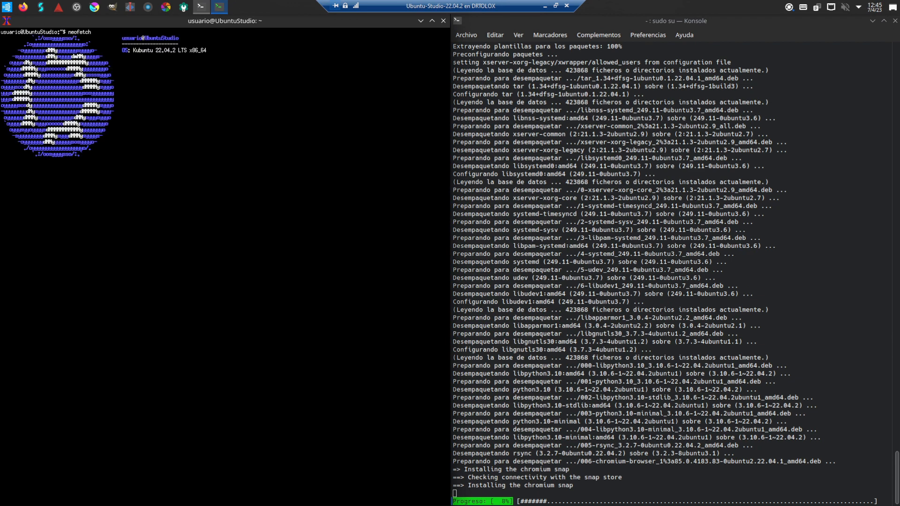